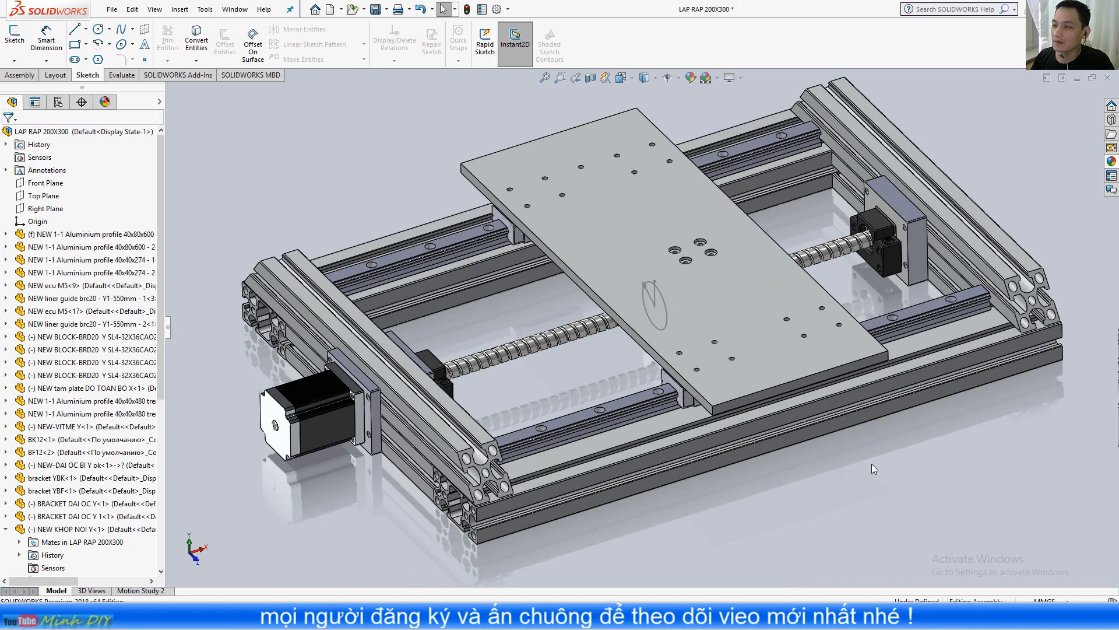
Slide the large drilled plate a short distance along the linear rails, away from the motor end
key(z)
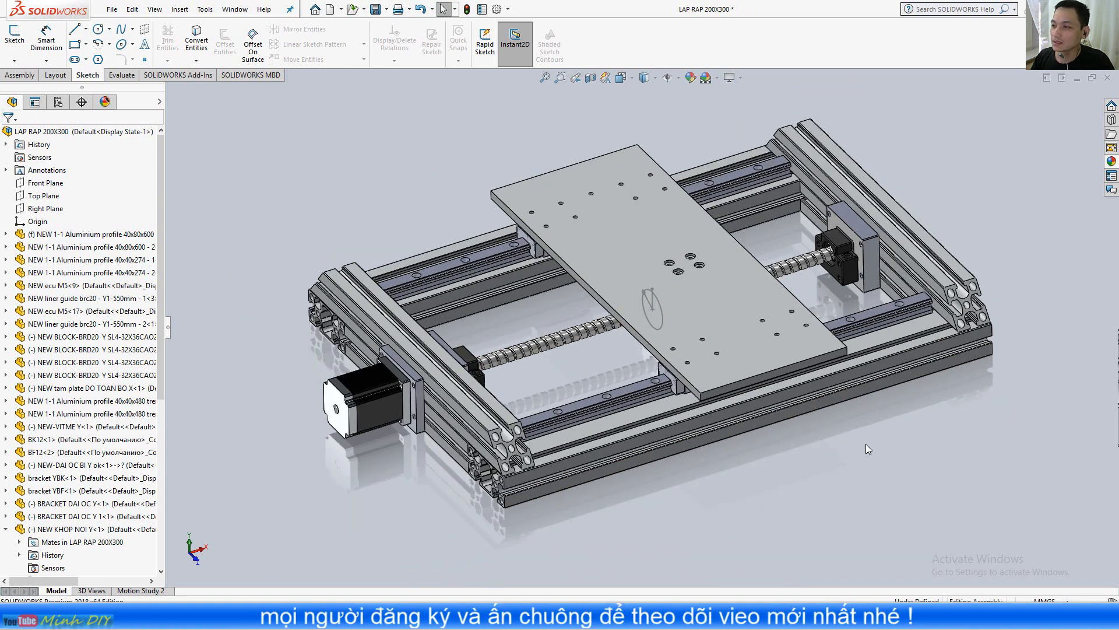
click(722, 301)
click(520, 309)
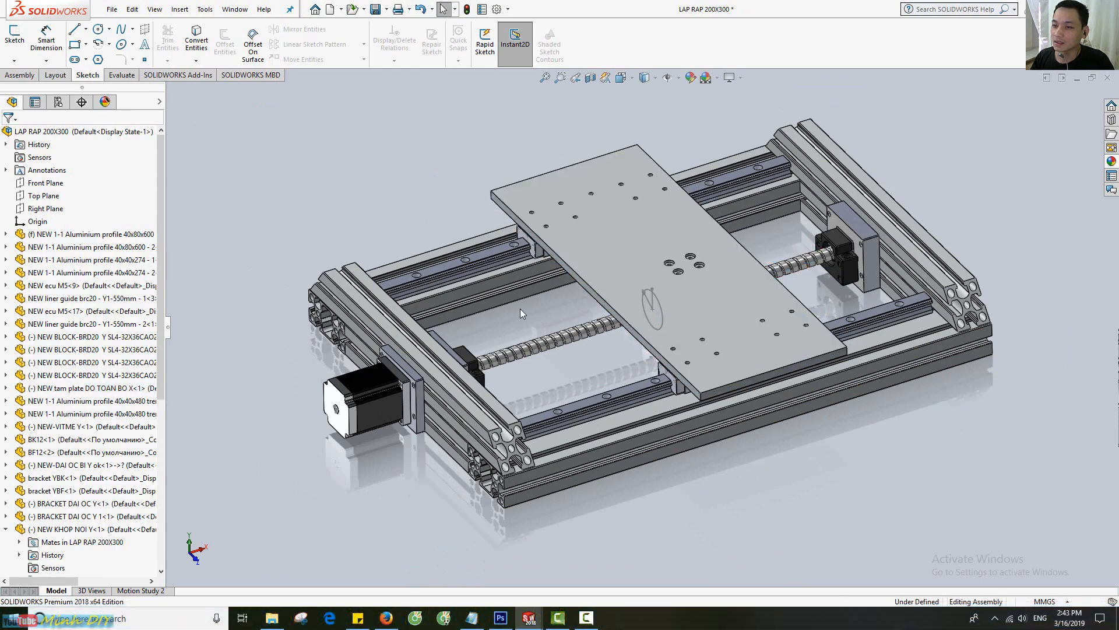
scroll(520, 309, down, 2)
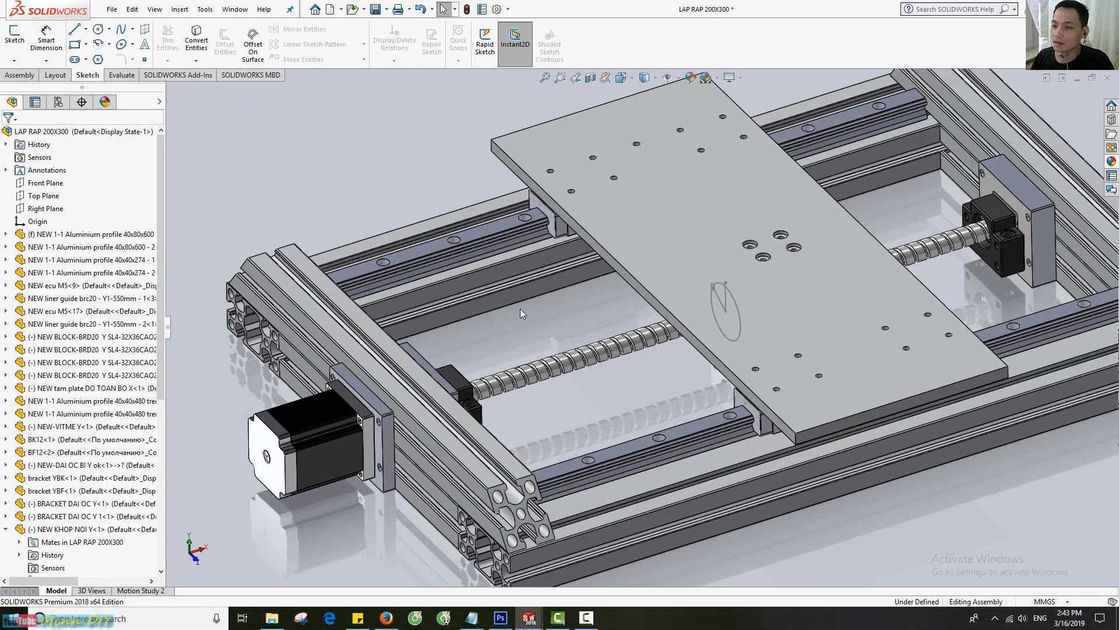
scroll(520, 309, up, 3)
click(779, 306)
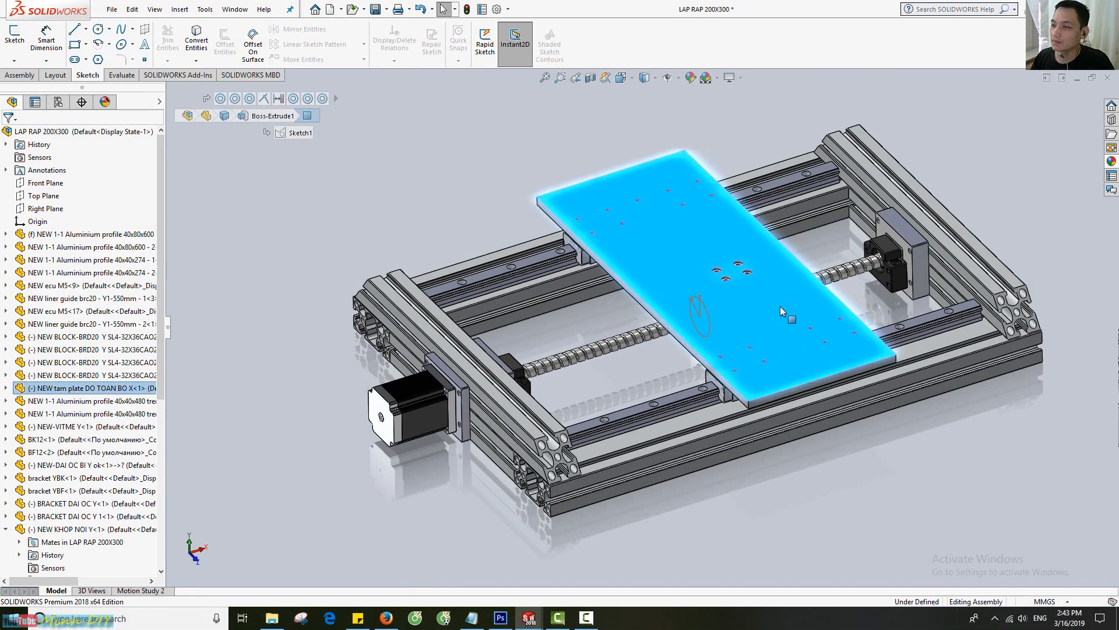
mouse_move(780, 306)
mouse_down()
mouse_move(746, 325)
mouse_move(825, 317)
mouse_move(791, 318)
mouse_up()
click(646, 360)
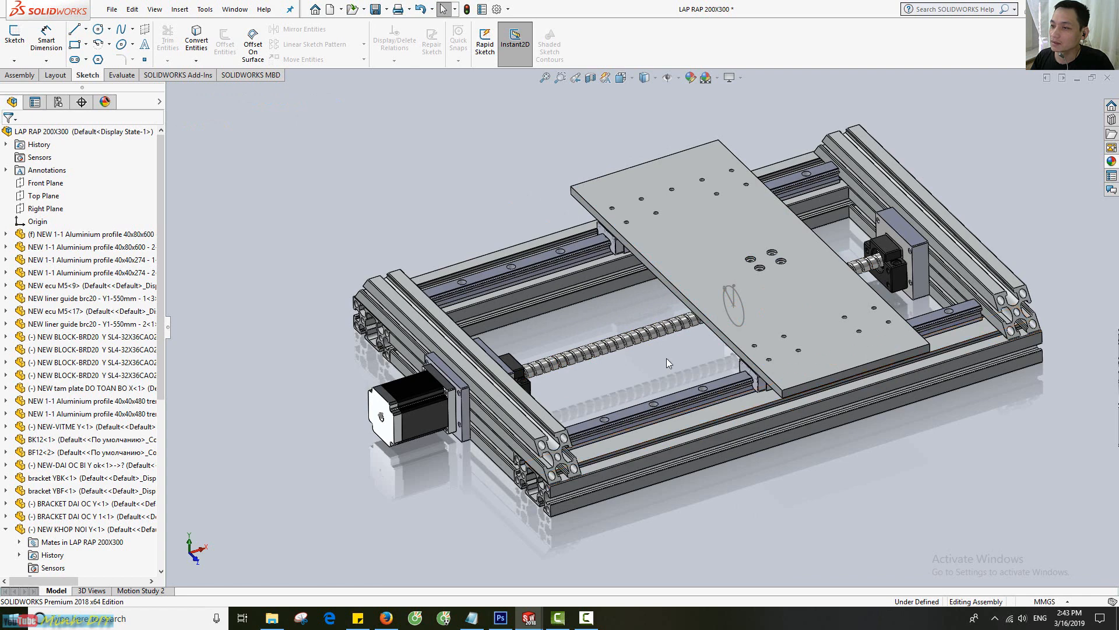
Hide the upper 40x40x480 aluminium profile at the motor end of the frame to expose the shaft coupling
scroll(603, 320, down, 2)
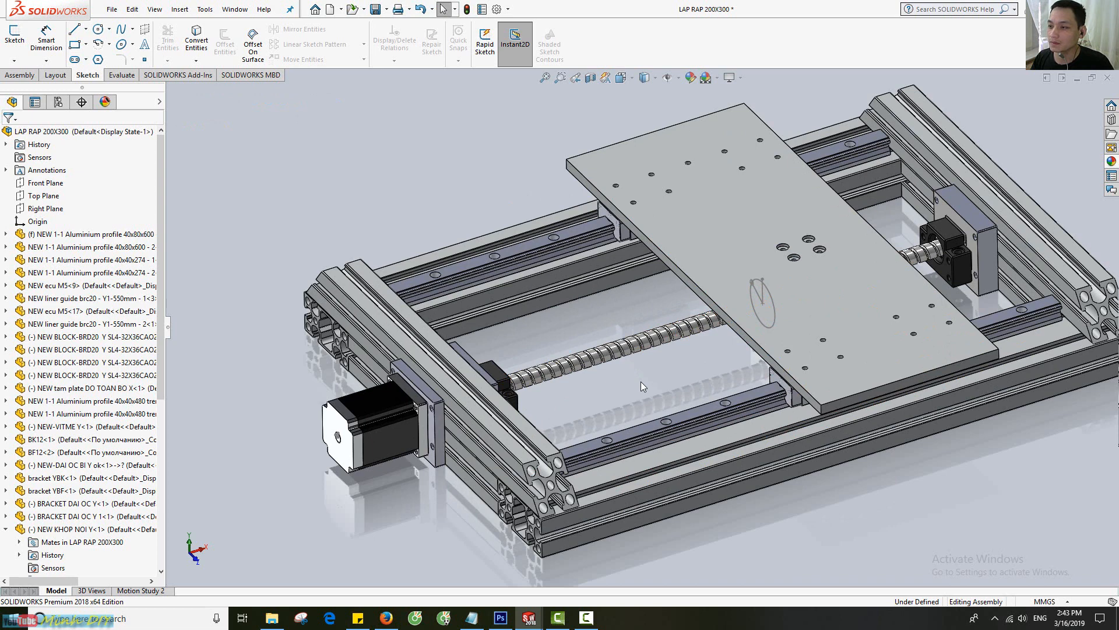
middle_drag(632, 376, 631, 378)
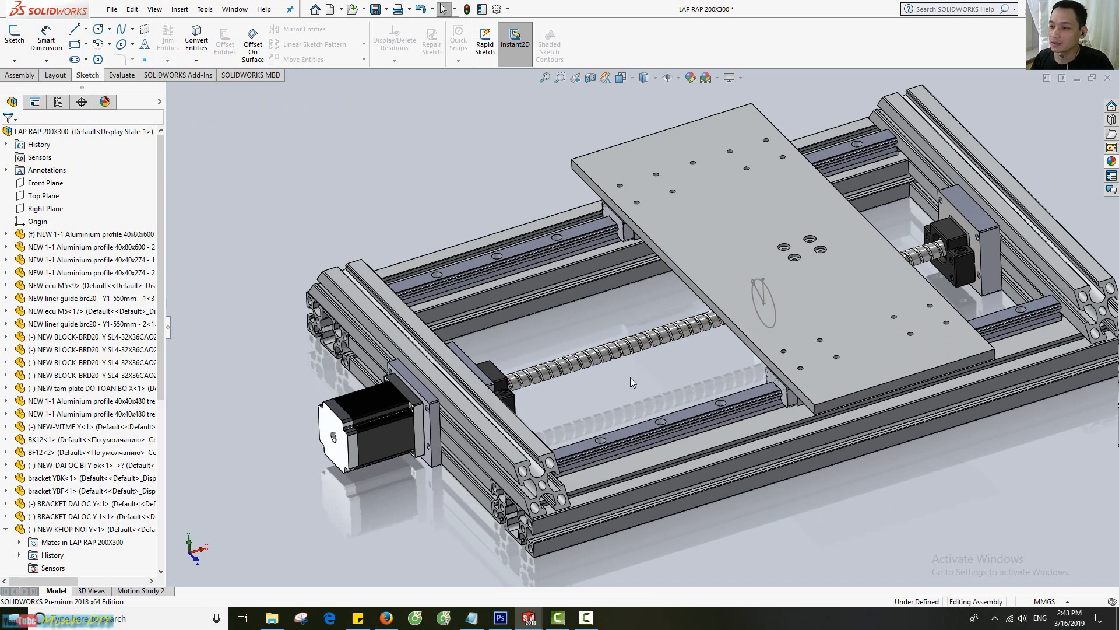
click(452, 387)
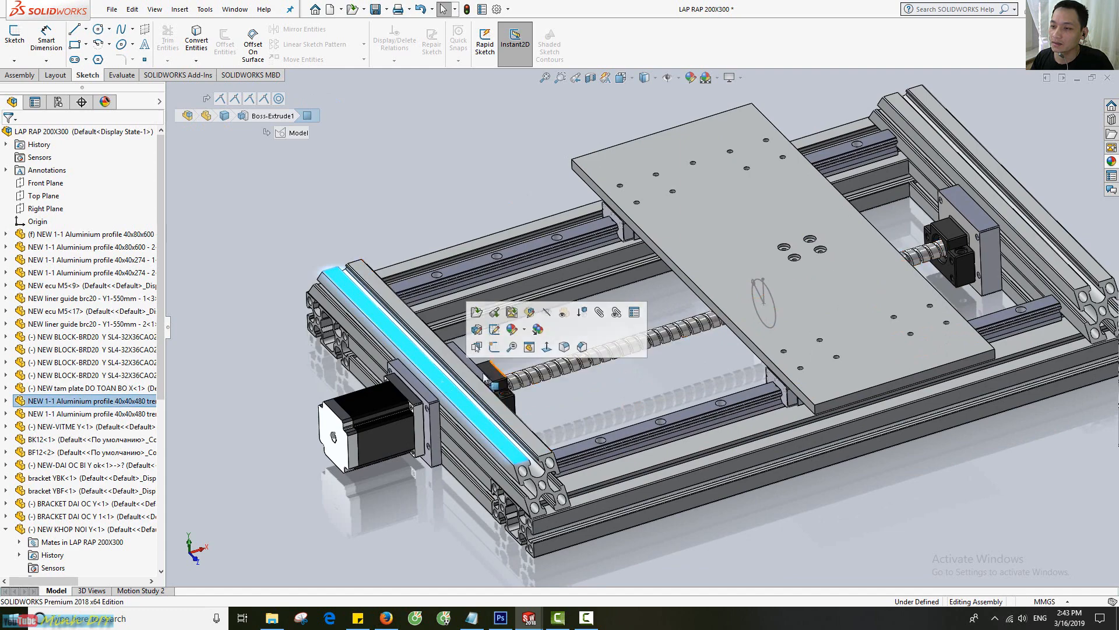
click(550, 313)
Slide the large plate slightly along the rails toward the motor while viewing the exposed coupling
scroll(503, 451, down, 5)
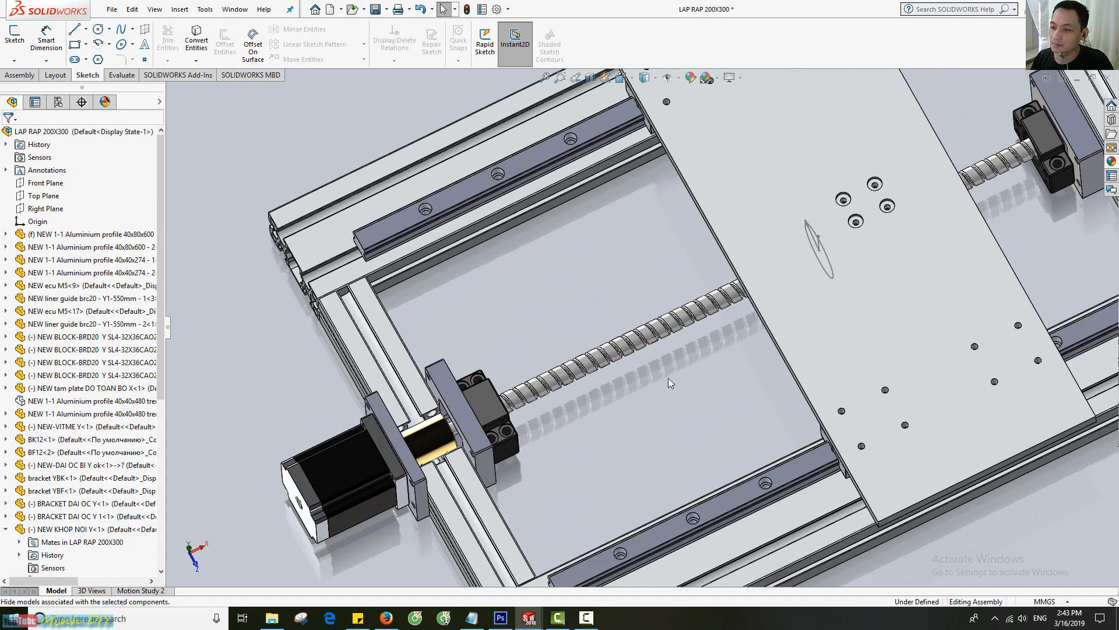
scroll(601, 403, up, 3)
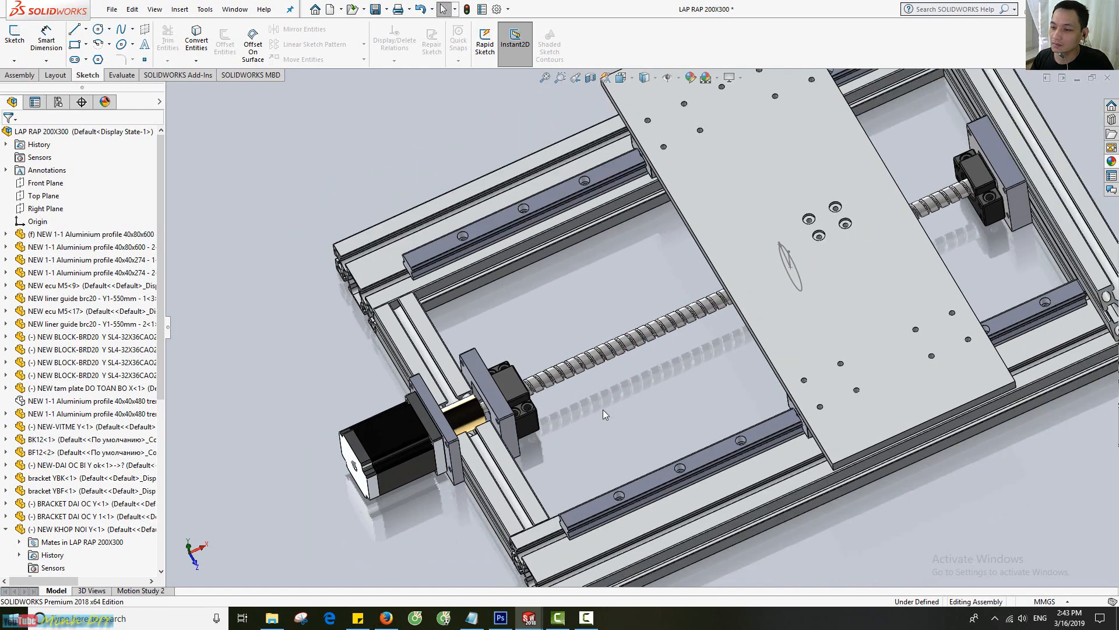
scroll(663, 409, down, 2)
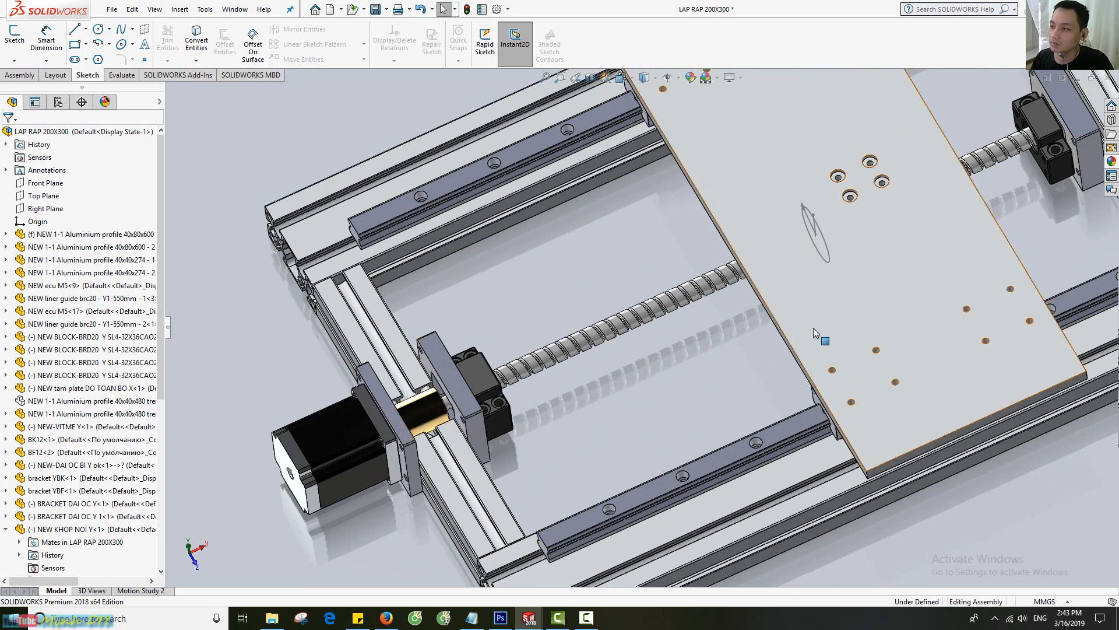
drag(813, 328, 806, 335)
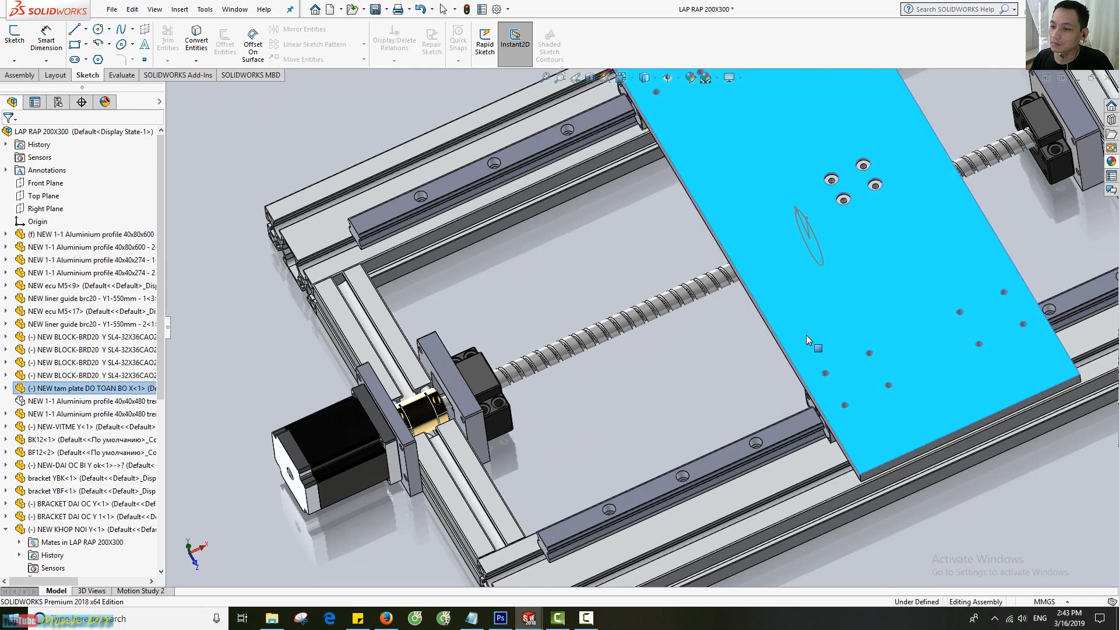
click(633, 420)
Examine the exposed coupling between the motor and ball screw, with its mounting brackets and the BK12 bearing block
middle_drag(488, 447, 532, 565)
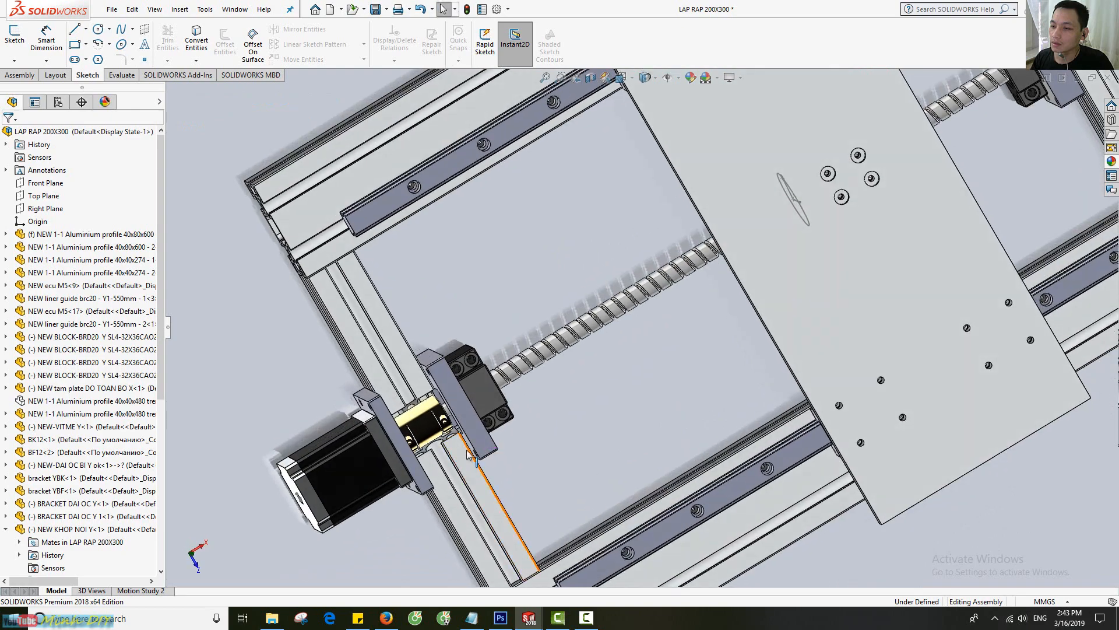
scroll(436, 413, down, 5)
scroll(536, 396, up, 3)
middle_drag(538, 395, 720, 319)
scroll(721, 313, up, 3)
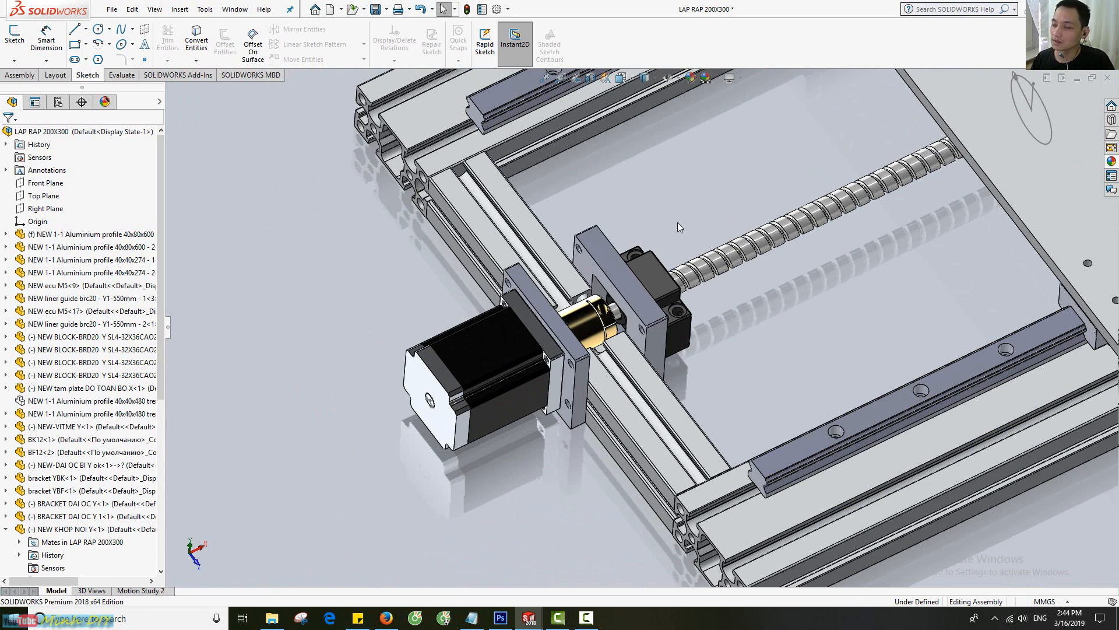
scroll(680, 220, down, 1)
scroll(750, 348, up, 1)
scroll(751, 348, up, 1)
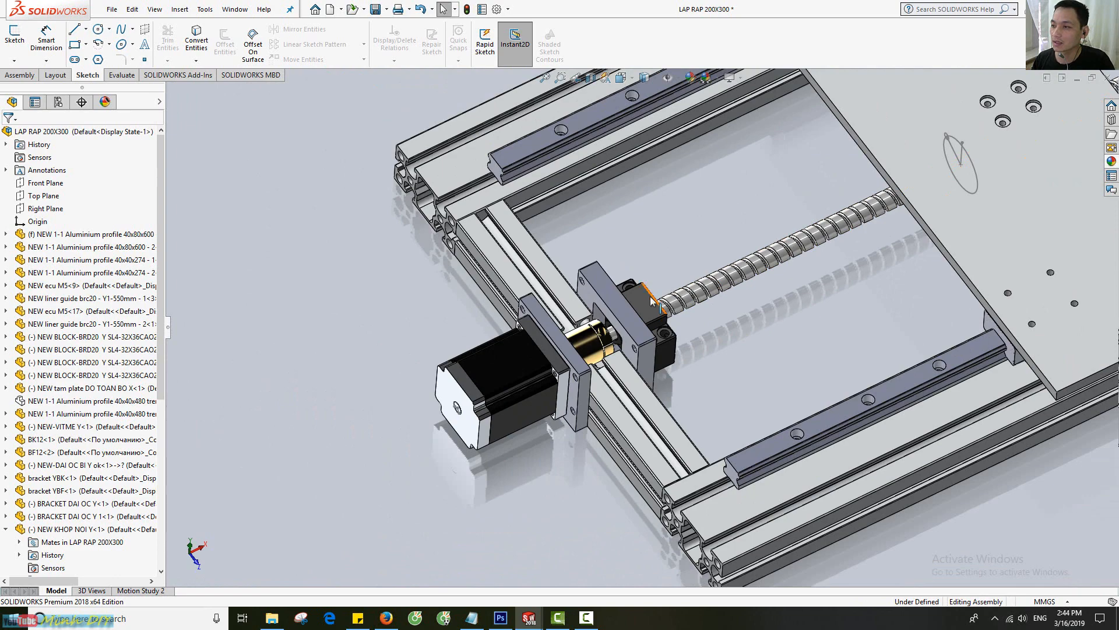
scroll(615, 320, down, 2)
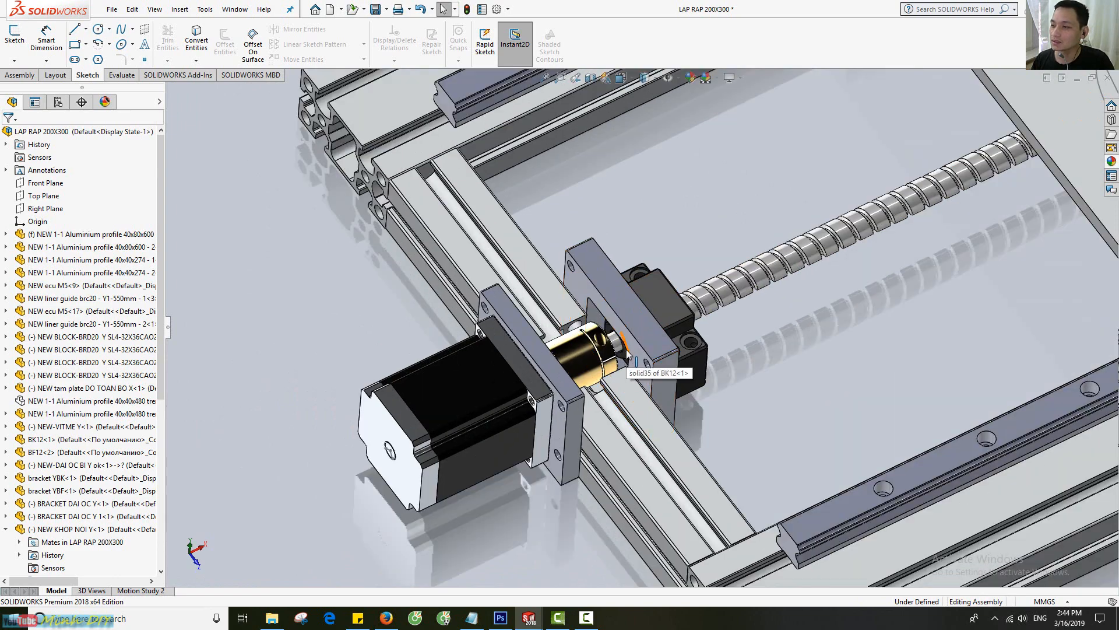
middle_drag(570, 360, 632, 342)
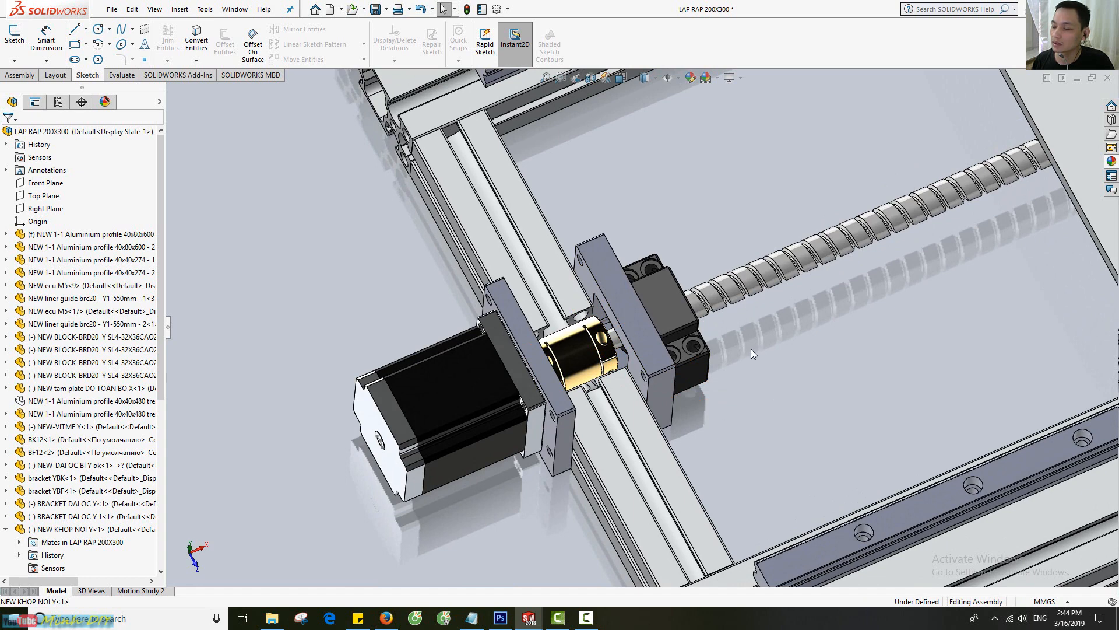
scroll(752, 379, up, 3)
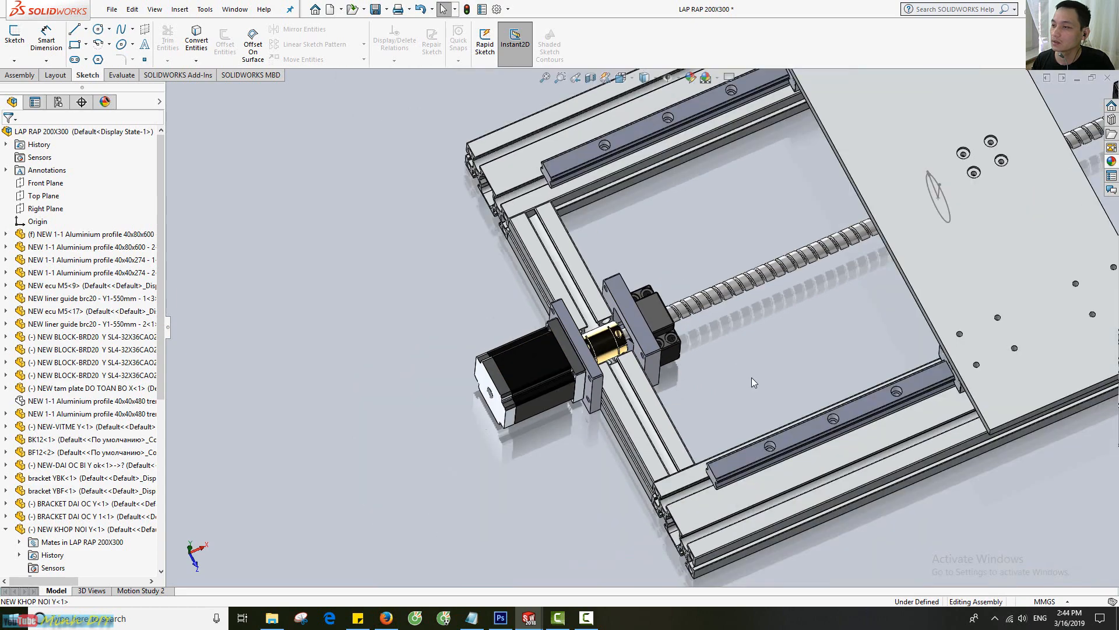
scroll(752, 377, up, 1)
middle_drag(760, 354, 759, 330)
scroll(759, 330, up, 1)
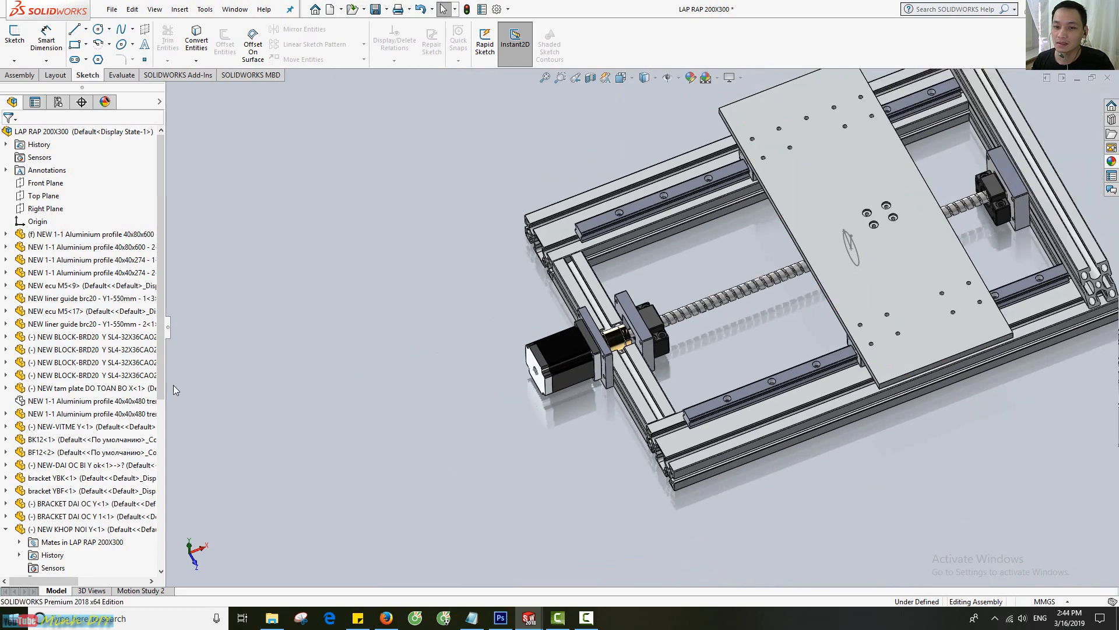
Show the hidden upper 40x40x480 aluminium profile at the motor end again
click(119, 402)
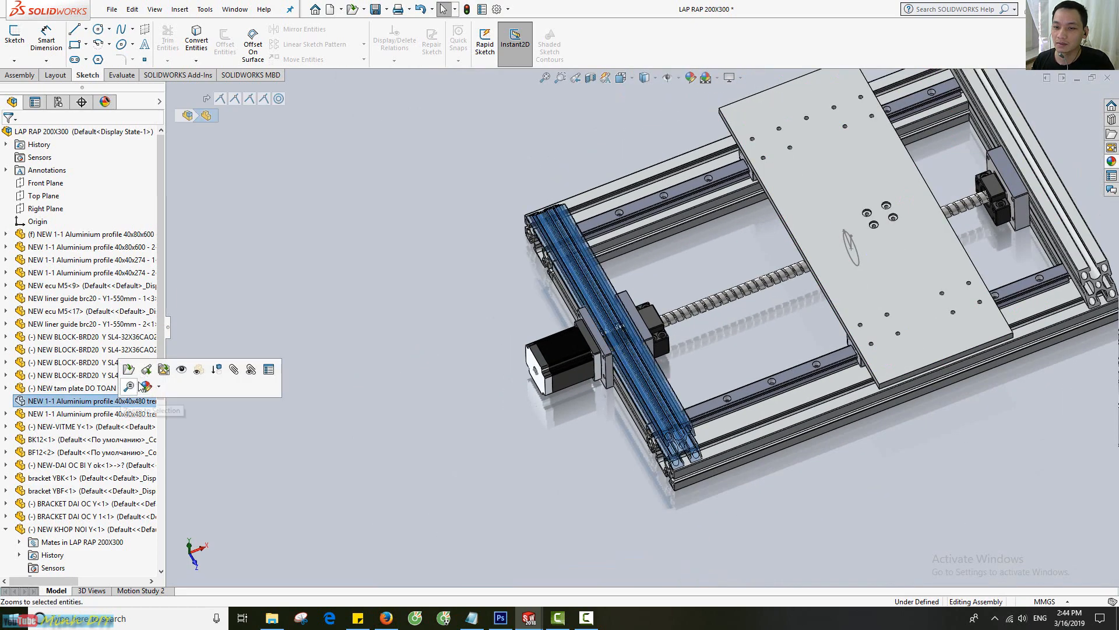
click(197, 372)
click(699, 340)
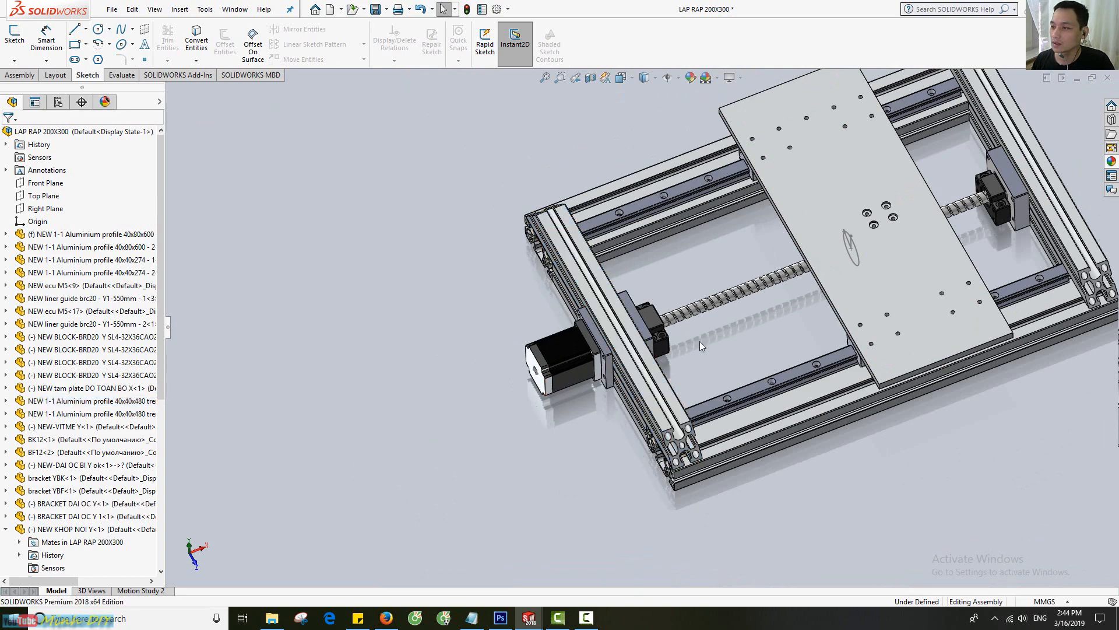
Examine the complete frame, rails, ball screw and plate assembly in full view, from an angle and from above
scroll(683, 336, down, 2)
middle_drag(683, 336, 724, 268)
scroll(683, 320, up, 3)
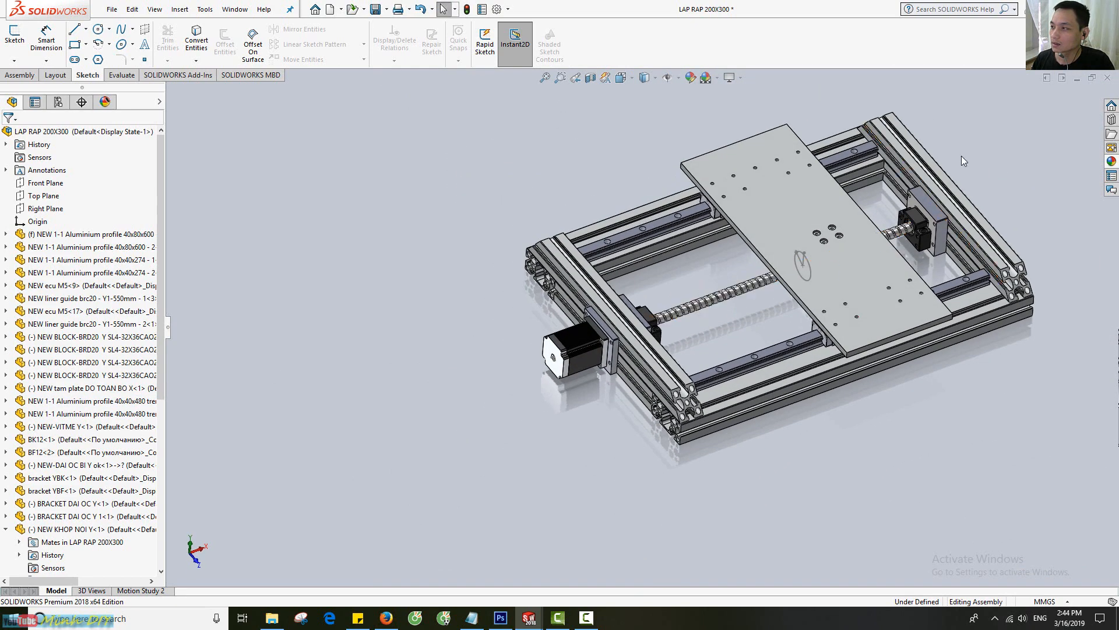
key(f)
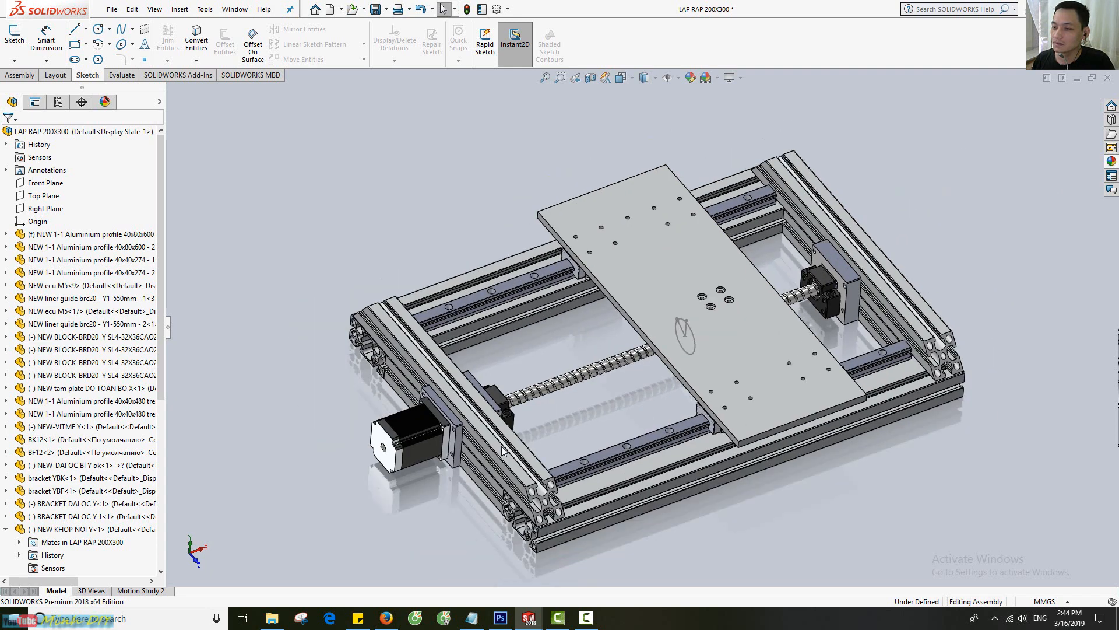
scroll(502, 451, down, 2)
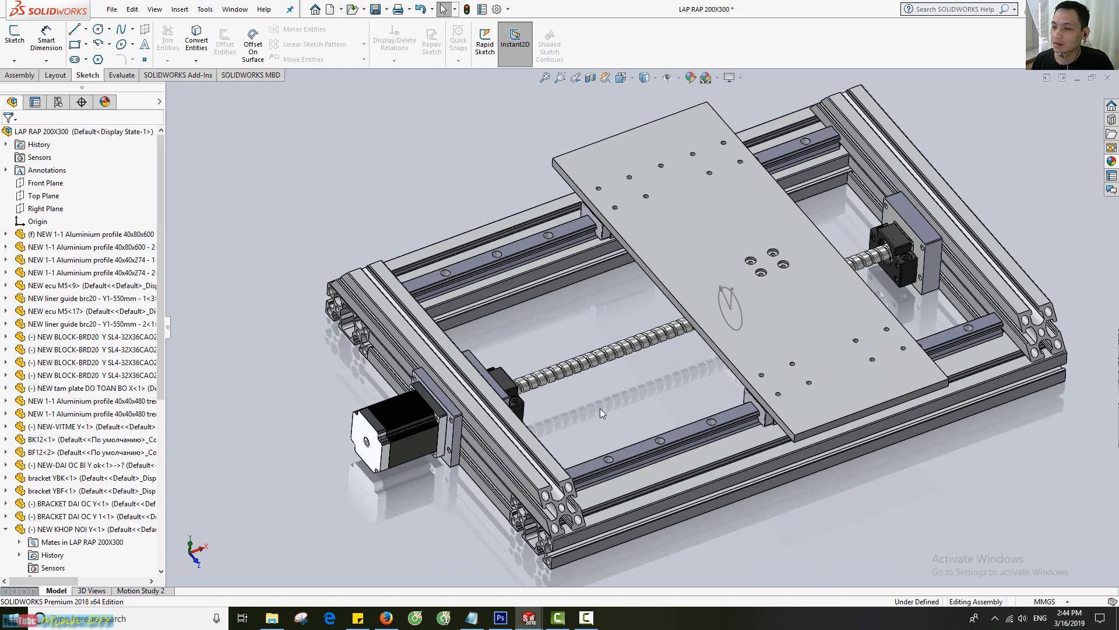
middle_drag(600, 408, 443, 320)
click(489, 427)
click(563, 425)
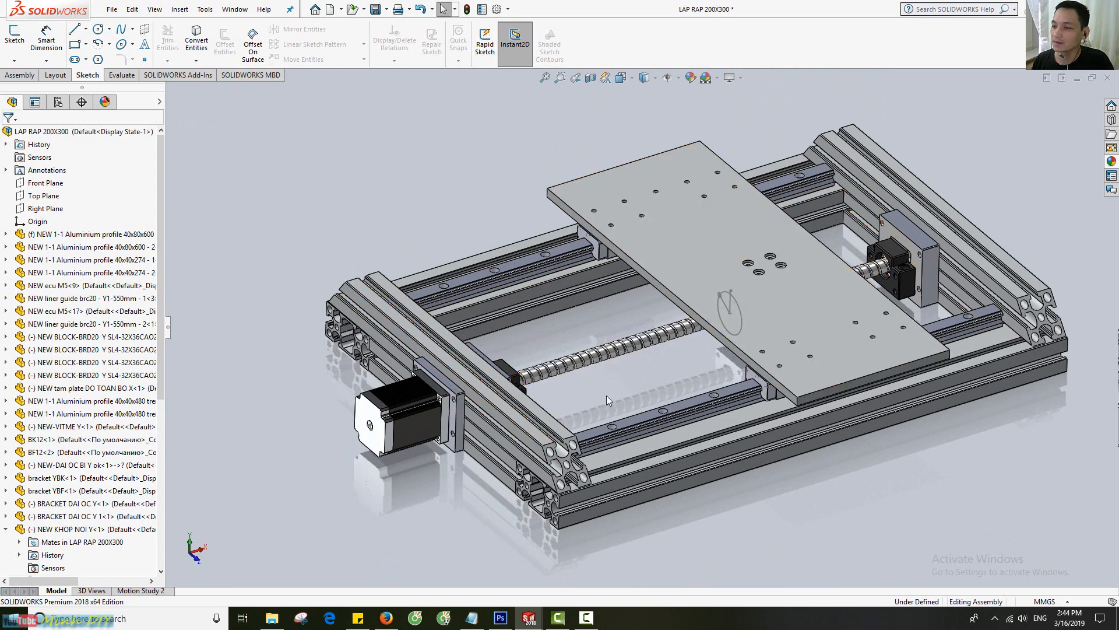
scroll(606, 396, up, 2)
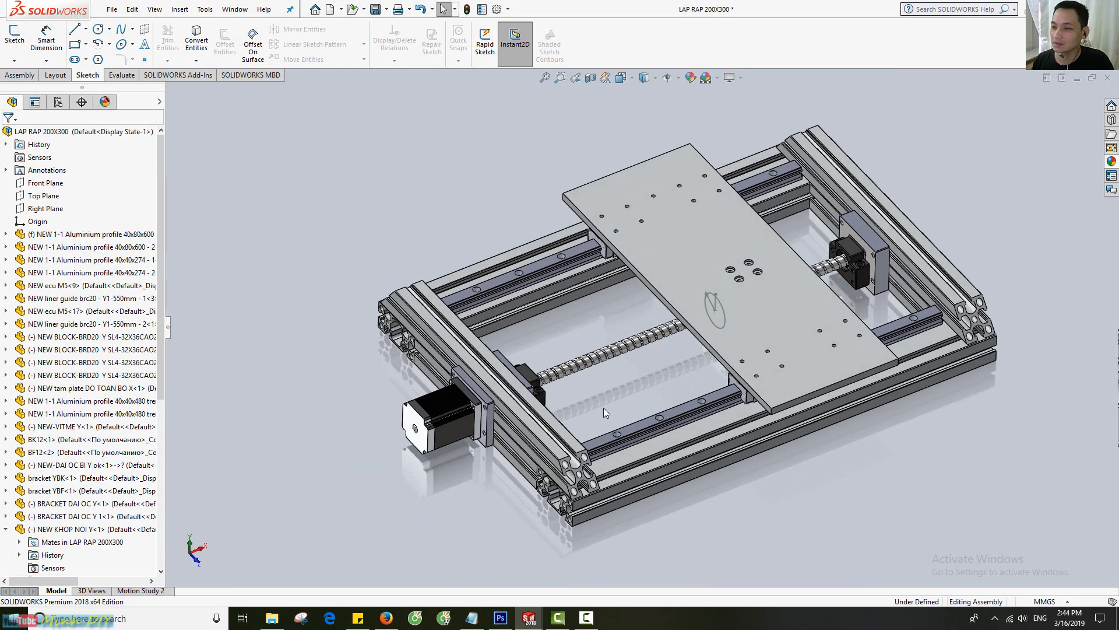
middle_drag(581, 386, 572, 534)
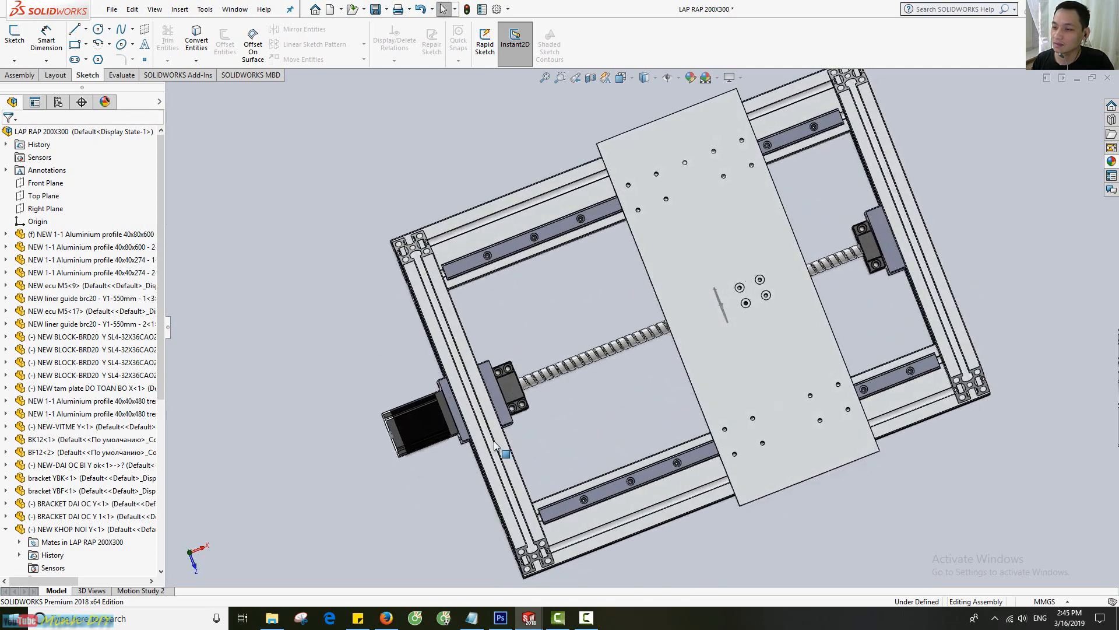
Examine from above how the upper 40x40x480 profile sits between the motor bracket and the bearing block bracket
click(479, 398)
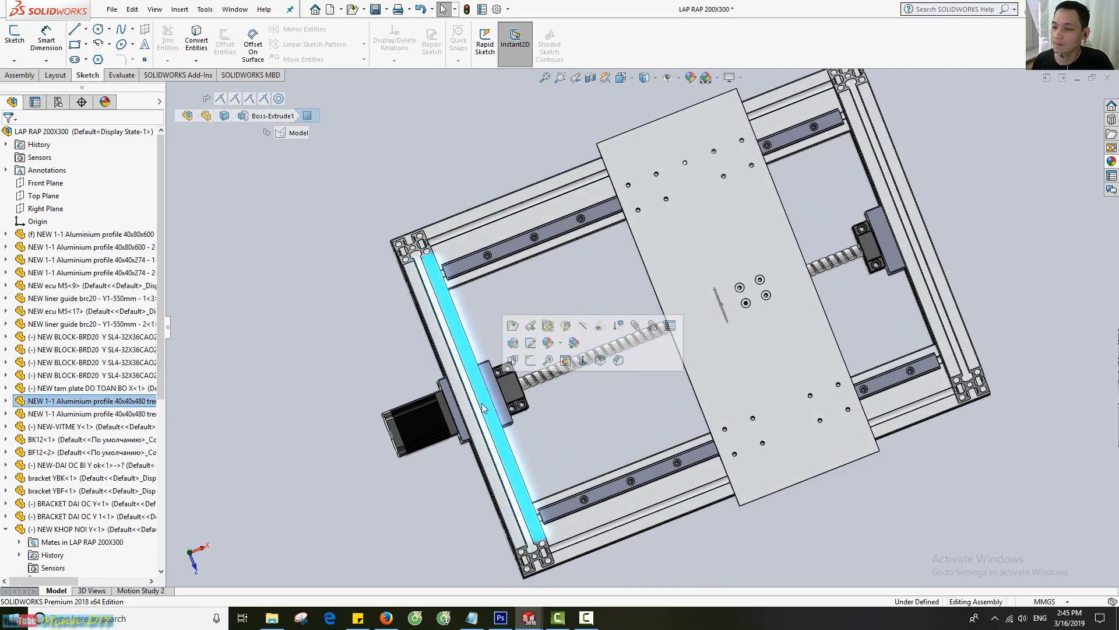
scroll(708, 394, down, 6)
scroll(638, 395, up, 3)
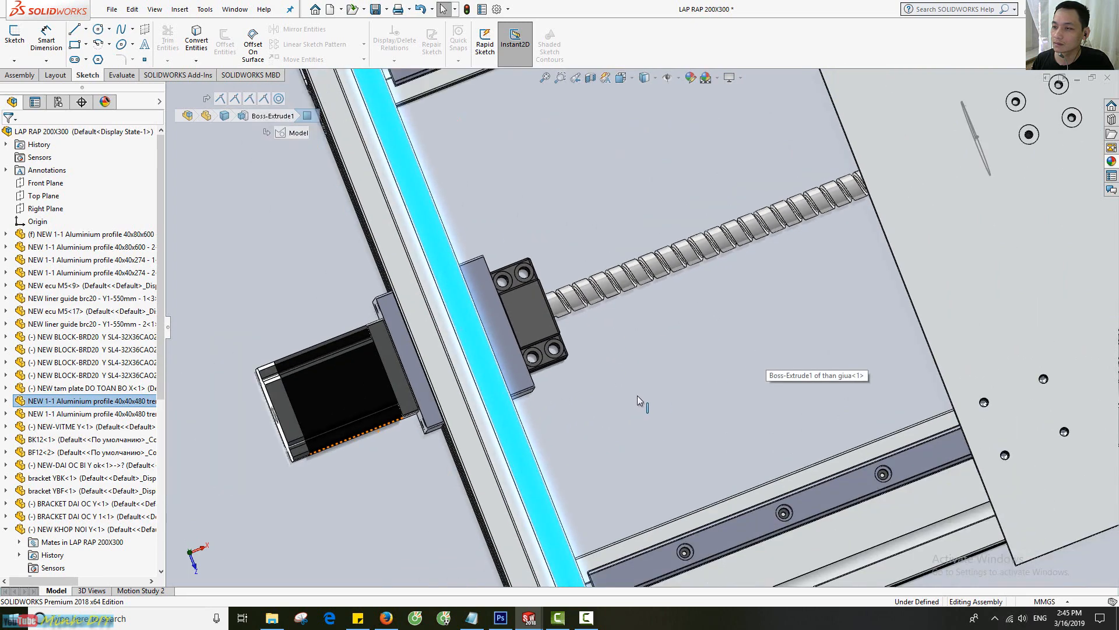
scroll(637, 396, down, 2)
scroll(638, 395, up, 2)
scroll(441, 282, down, 2)
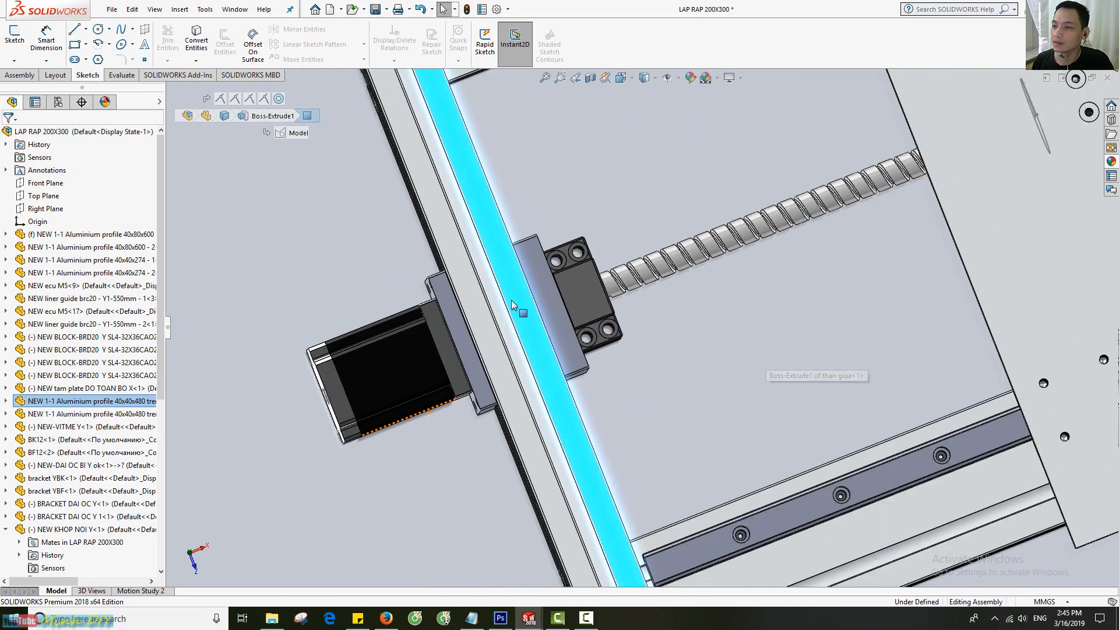
click(482, 329)
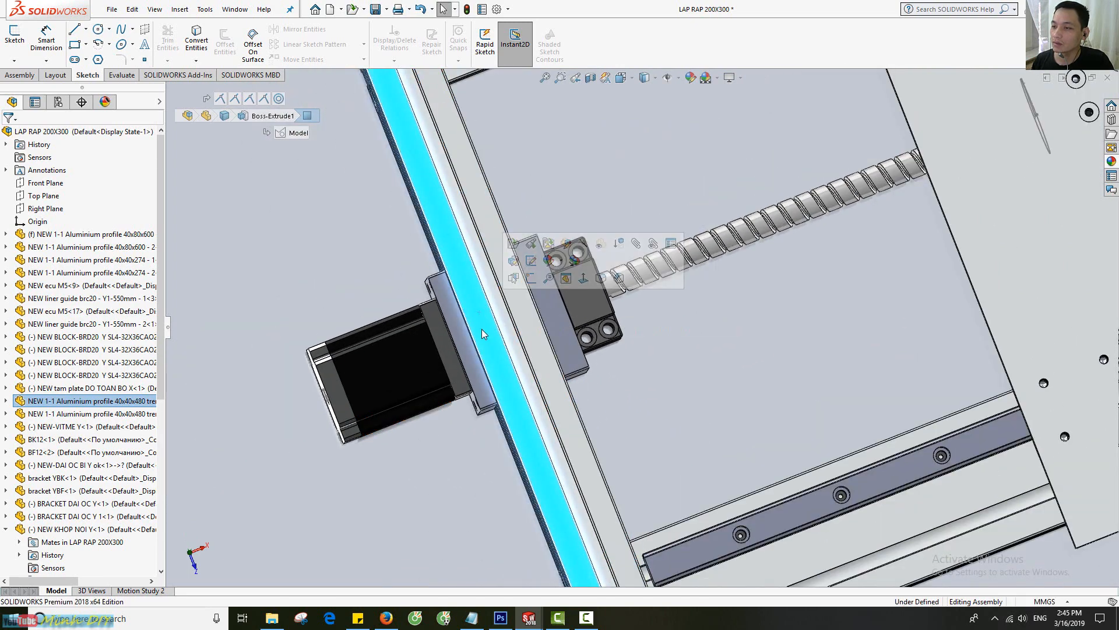
middle_drag(481, 327, 490, 326)
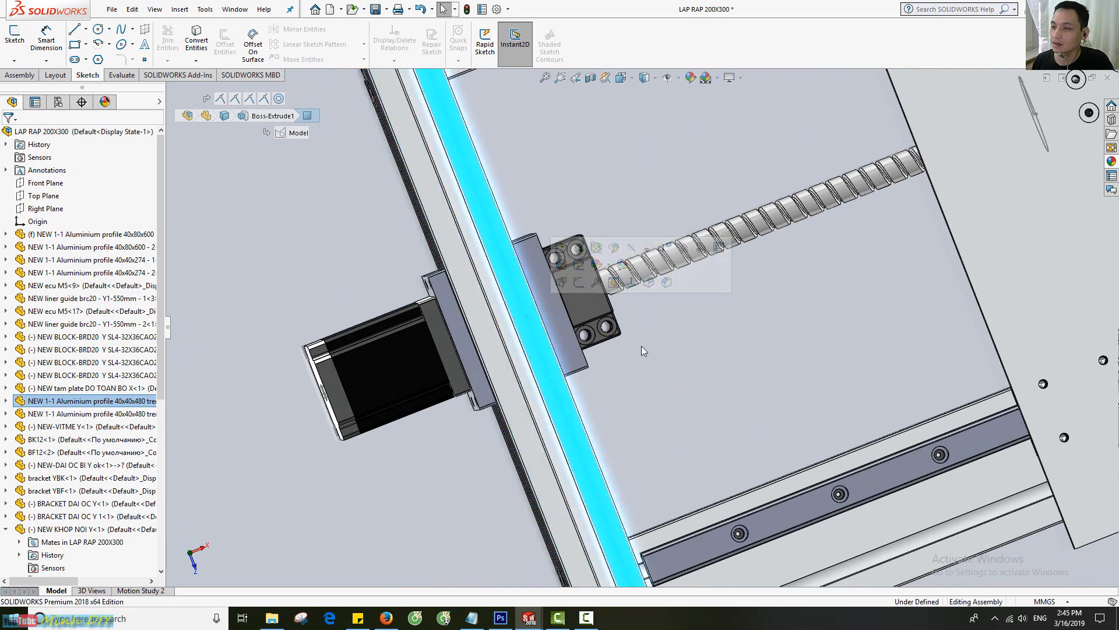
click(686, 355)
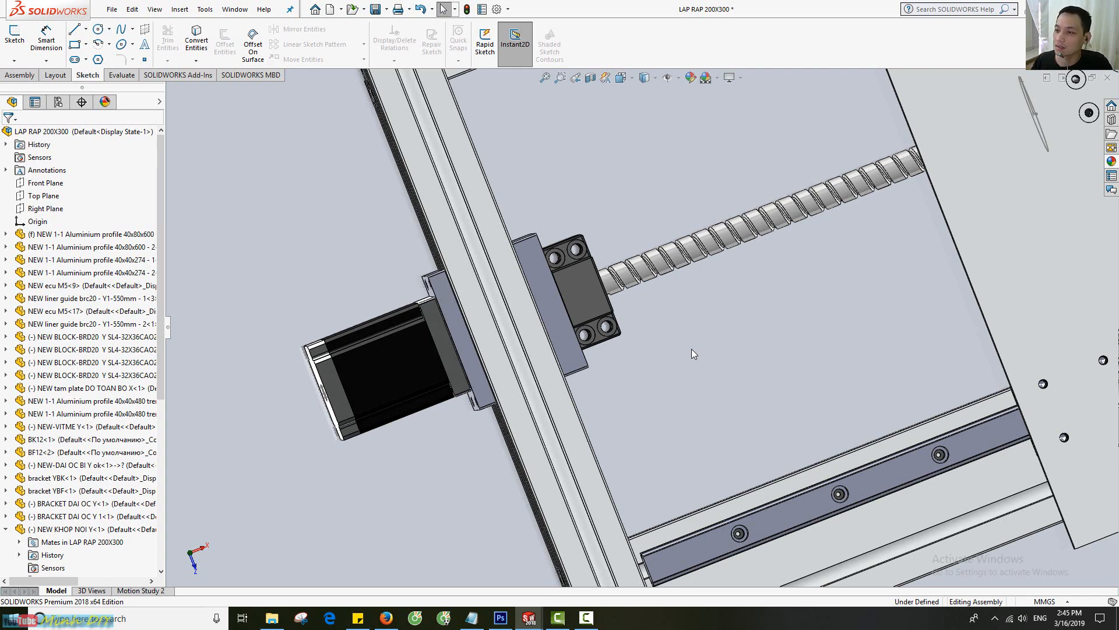
middle_drag(584, 351, 601, 319)
scroll(601, 320, up, 3)
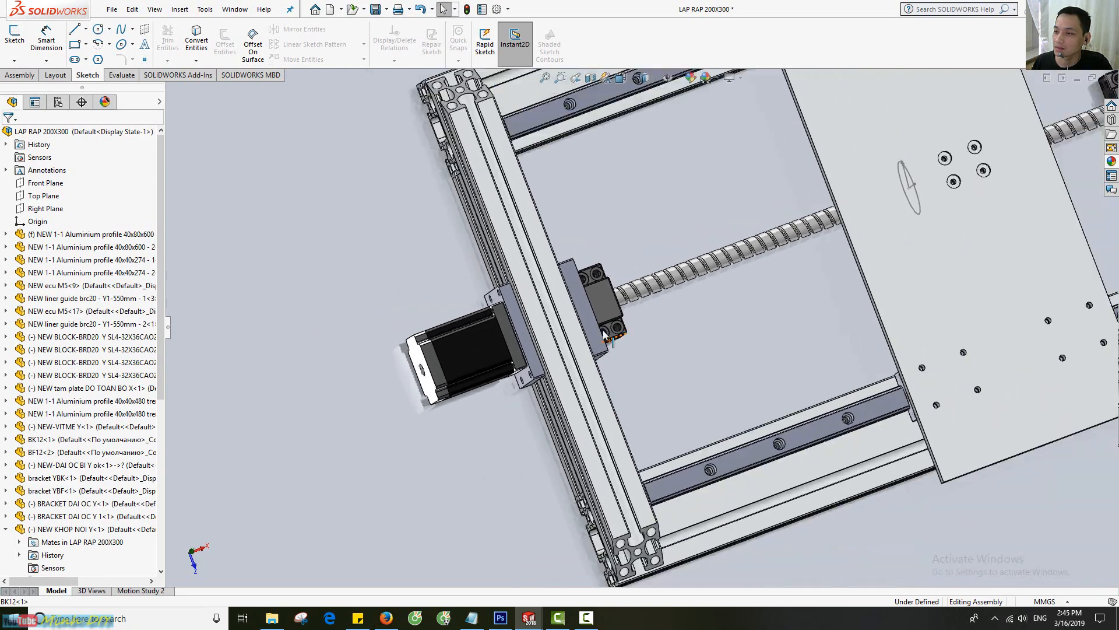
scroll(668, 324, down, 2)
middle_drag(668, 324, 655, 322)
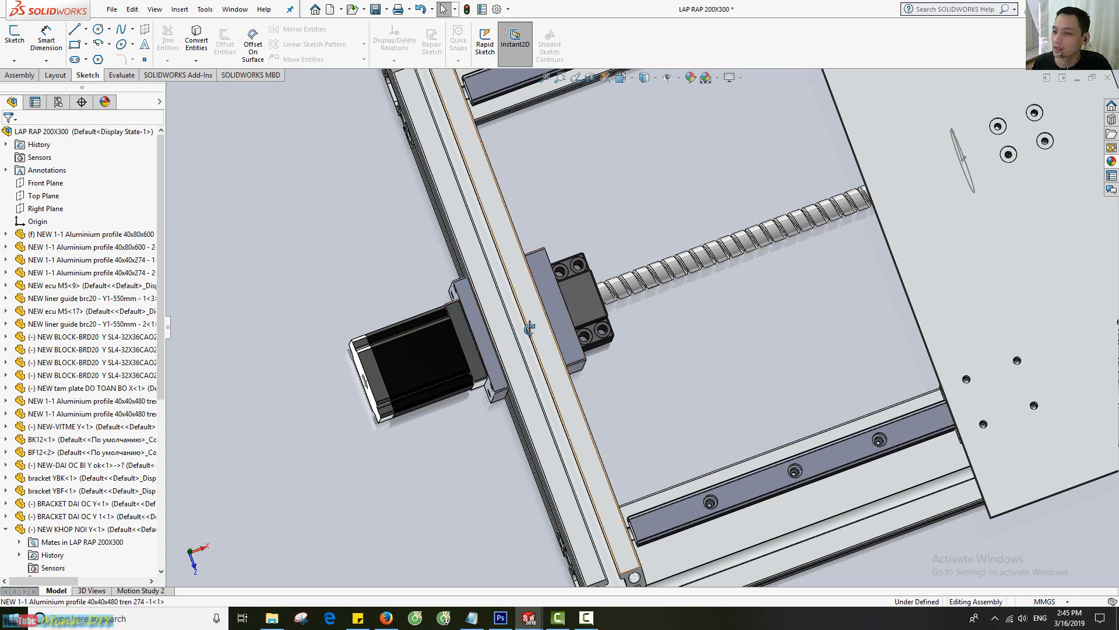
Examine the motor-end upper profile with the motor bracket and bearing block bracket on either side, close up and within the complete frame
middle_drag(496, 324, 493, 319)
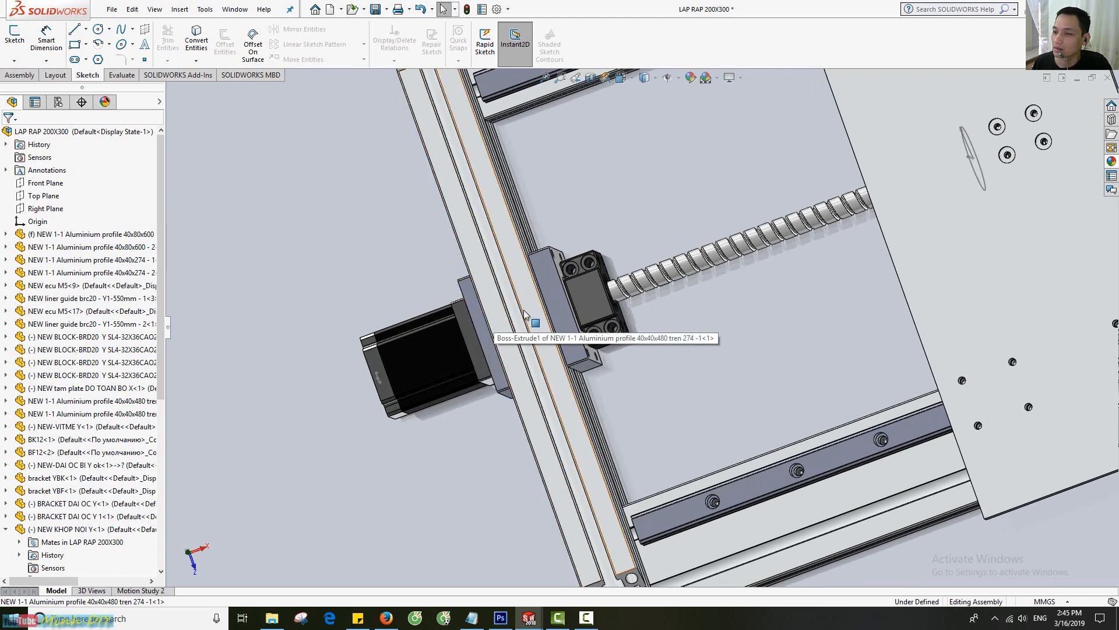
scroll(686, 343, down, 1)
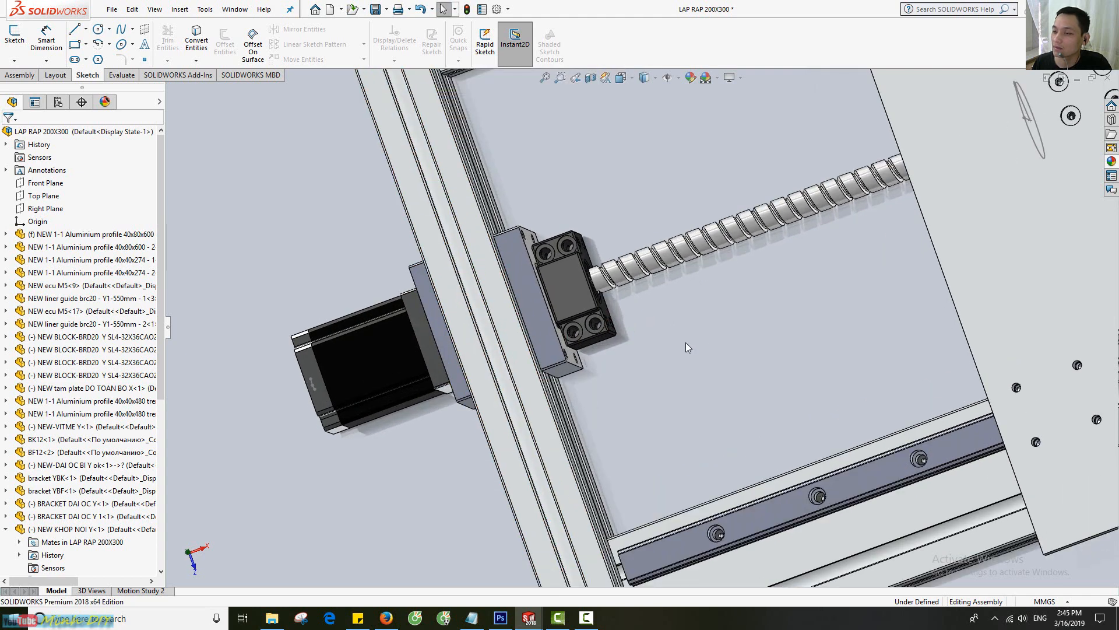
scroll(687, 343, up, 2)
middle_drag(687, 344, 574, 320)
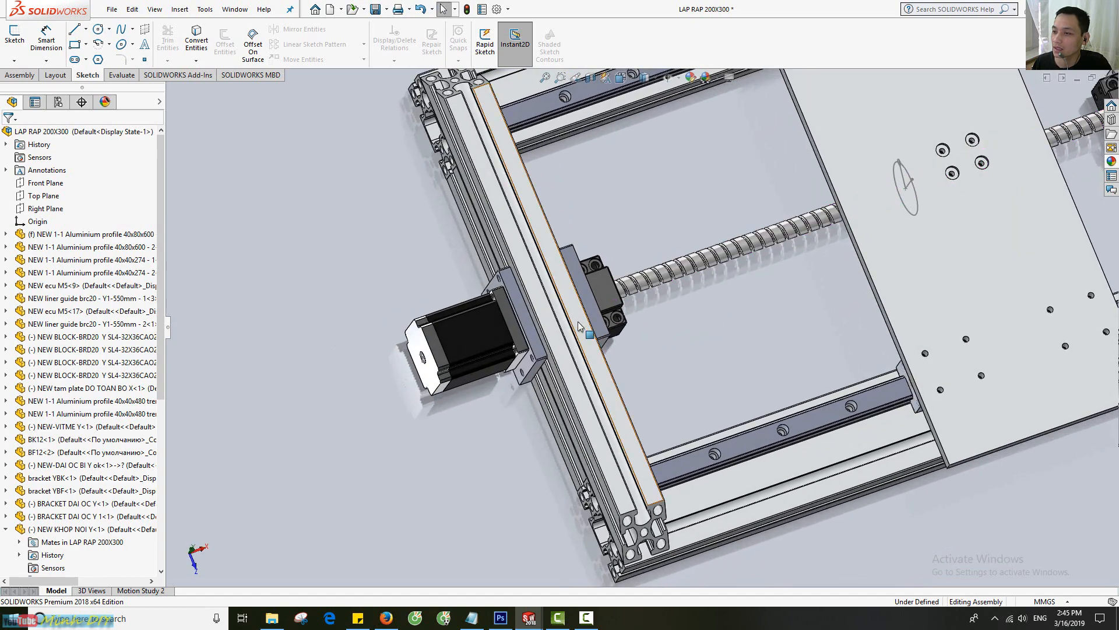
click(573, 320)
click(583, 316)
click(736, 339)
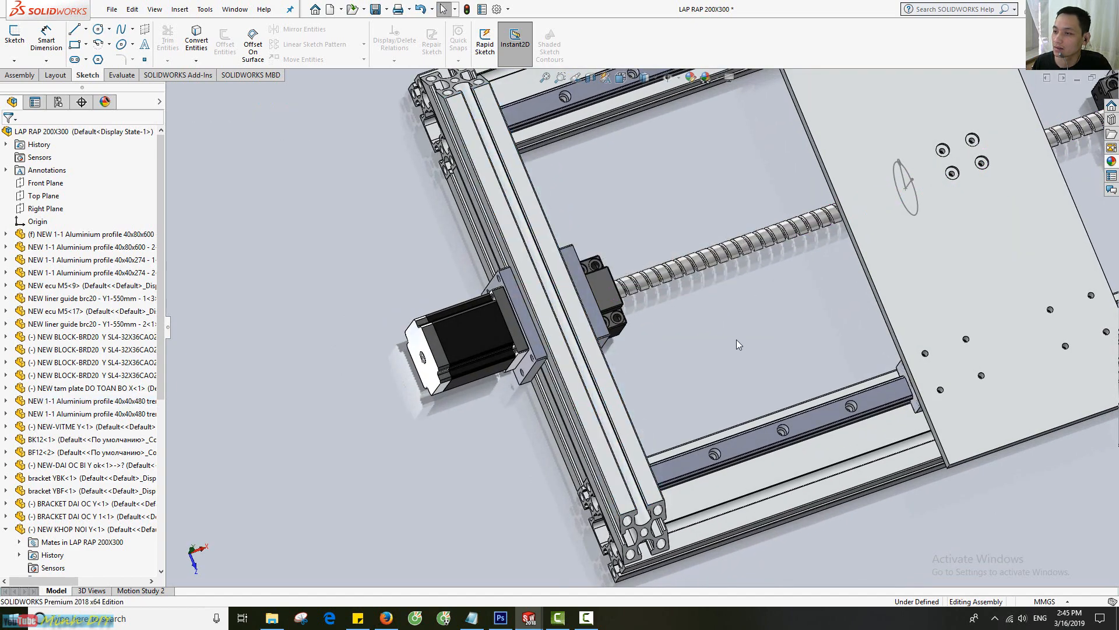
middle_drag(721, 316, 716, 268)
scroll(692, 228, up, 3)
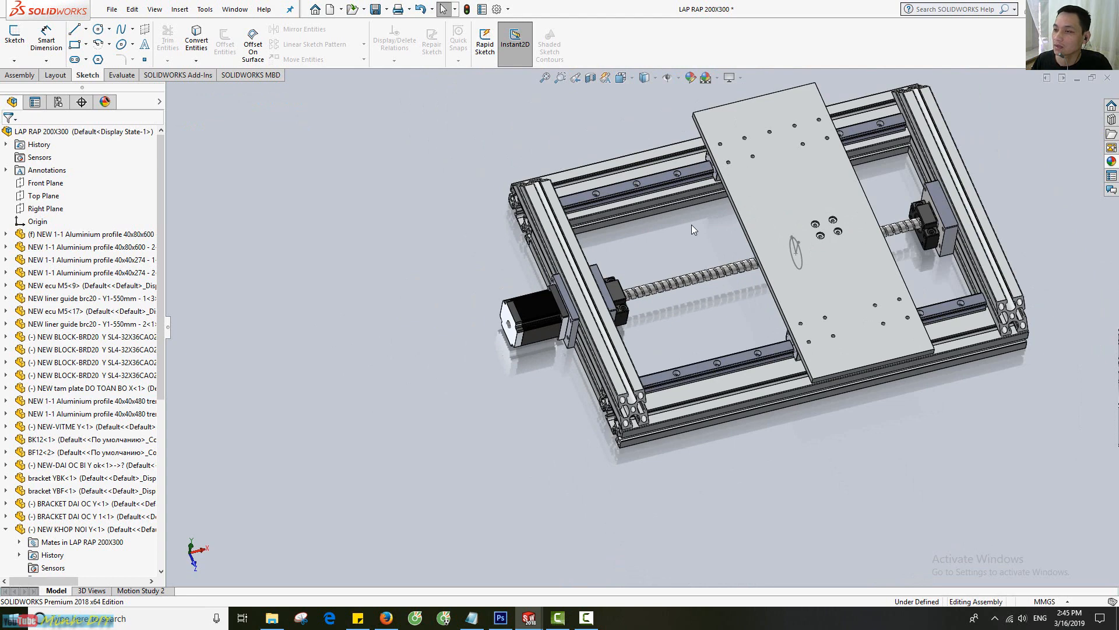
scroll(691, 225, down, 3)
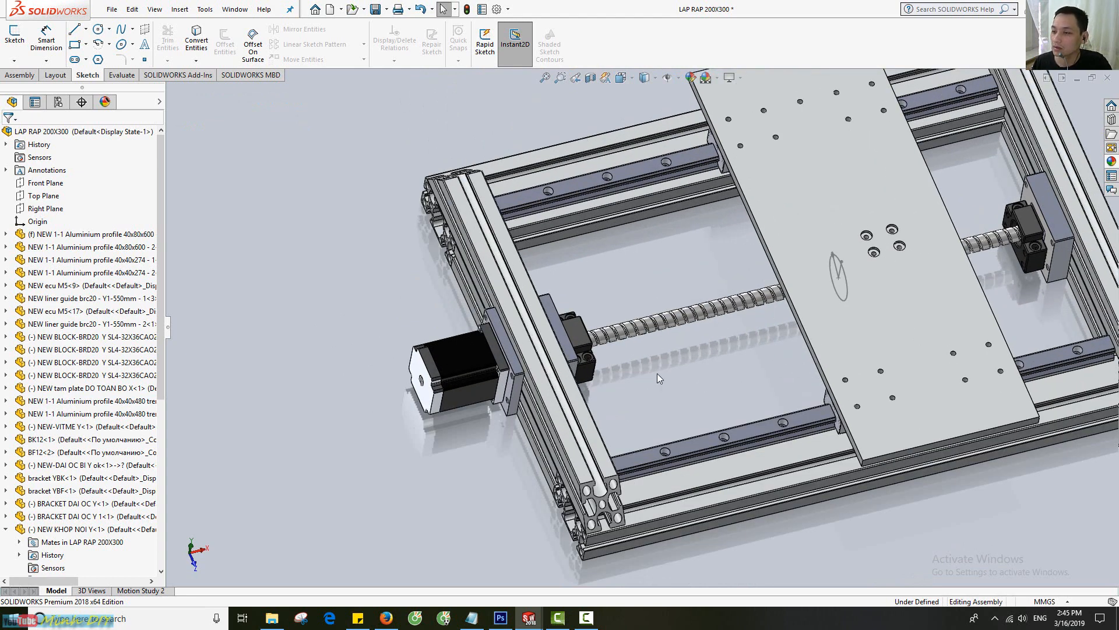
scroll(657, 377, down, 2)
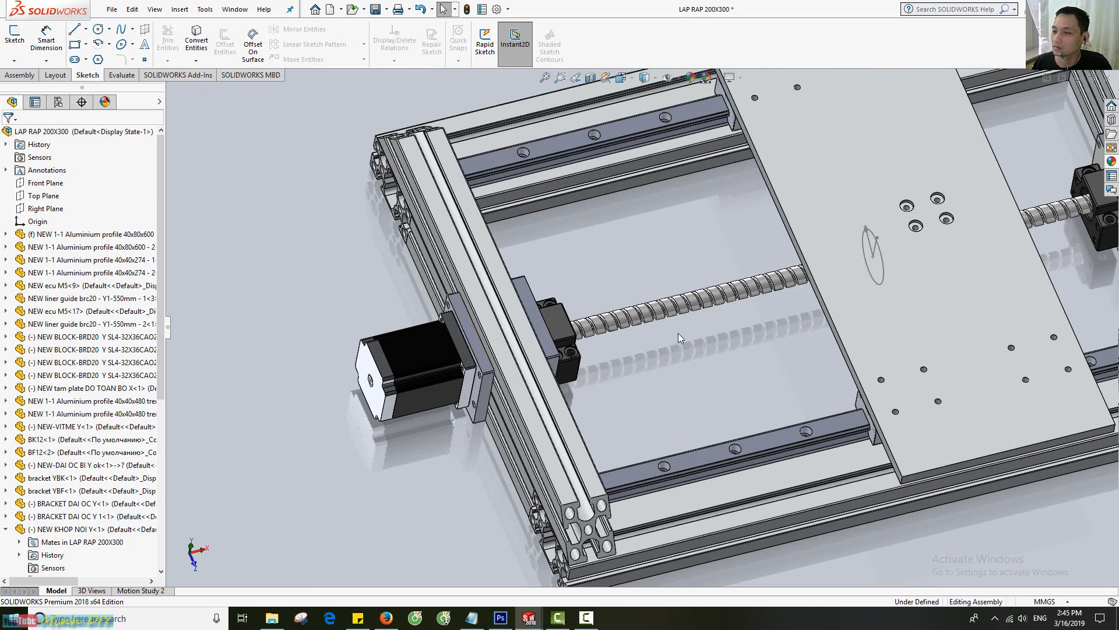
scroll(677, 333, up, 5)
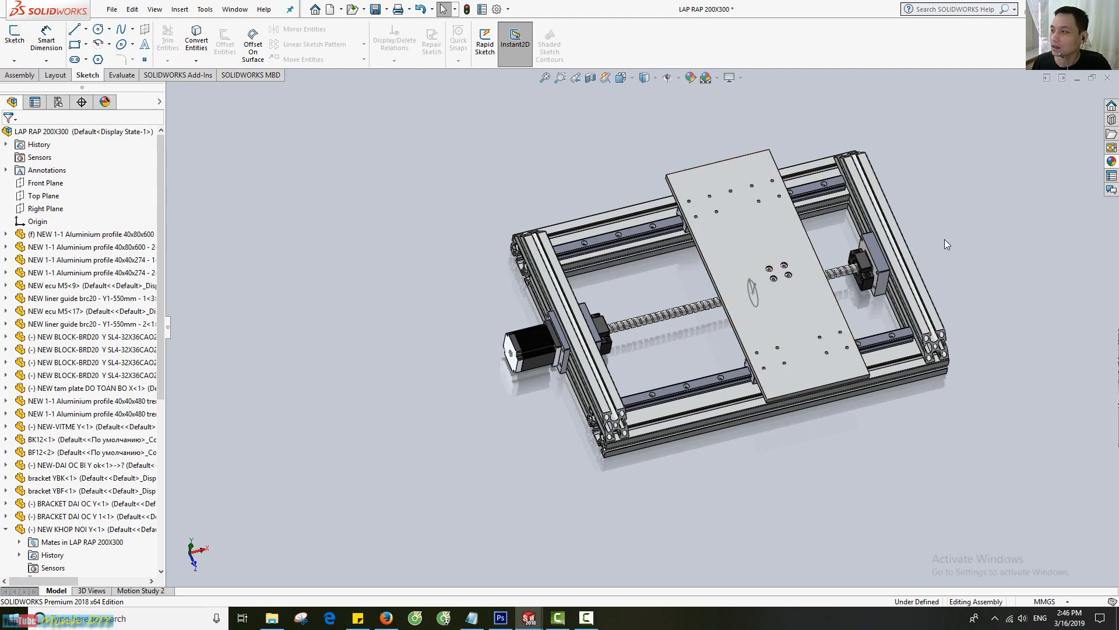
Slide the large plate along the rails to the motor end and back towards the opposite end
middle_drag(945, 239, 922, 169)
scroll(772, 390, down, 5)
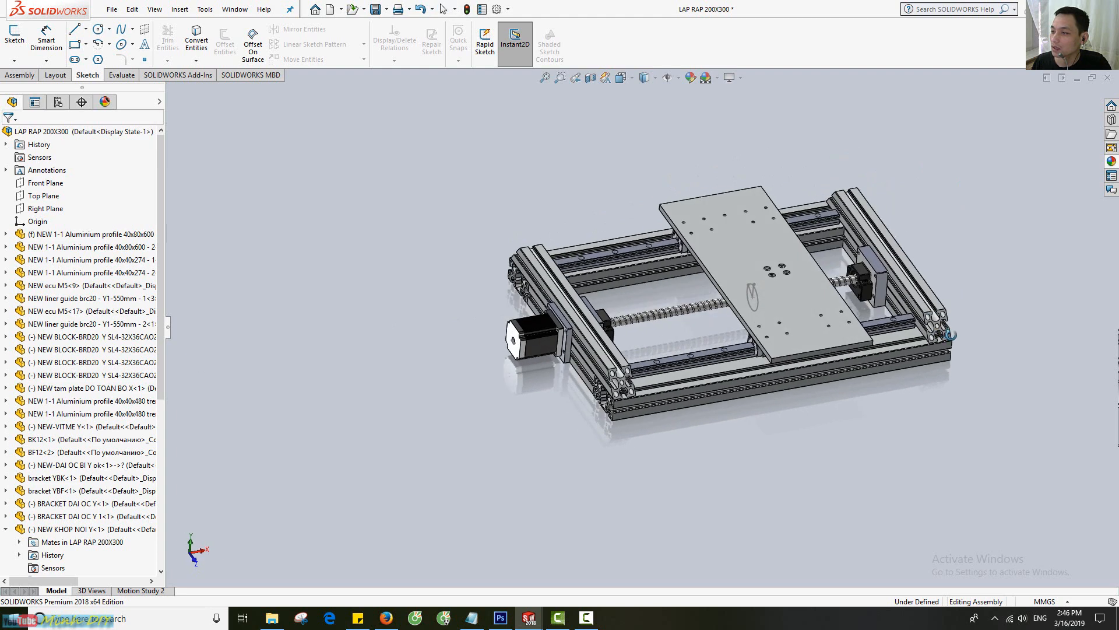
drag(720, 277, 478, 334)
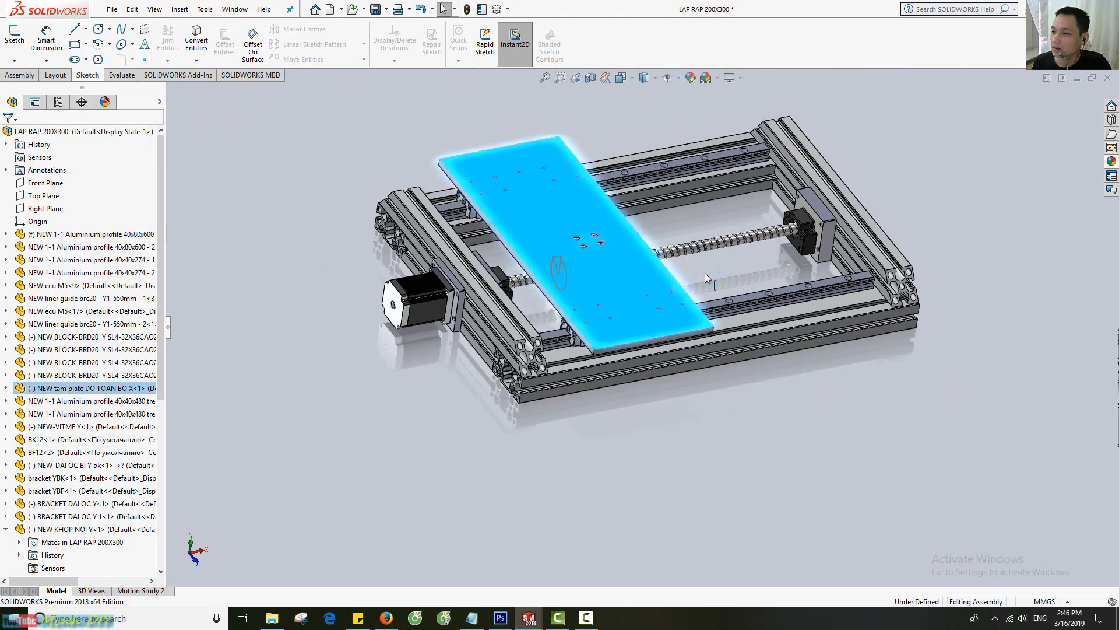
mouse_move(705, 273)
mouse_down()
mouse_move(736, 271)
mouse_move(714, 277)
mouse_up()
scroll(714, 369, down, 3)
Examine the side profiles, linear rails and carriage blocks under the plate from the side and from both ends of the frame
middle_drag(715, 369, 703, 253)
click(695, 305)
click(782, 403)
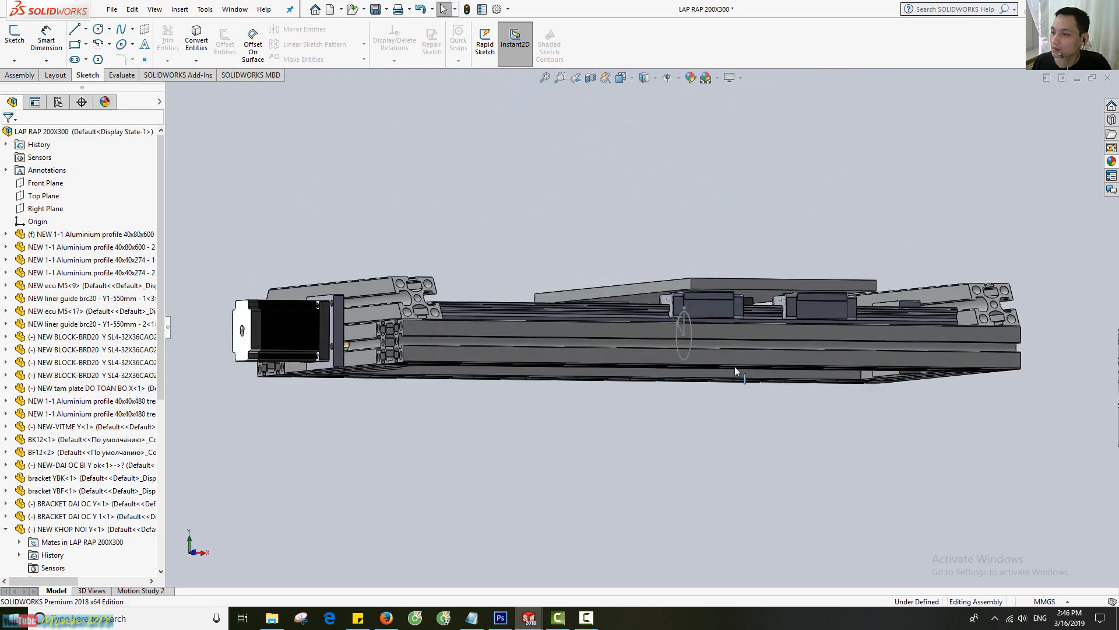
middle_drag(735, 366, 701, 343)
scroll(701, 342, down, 3)
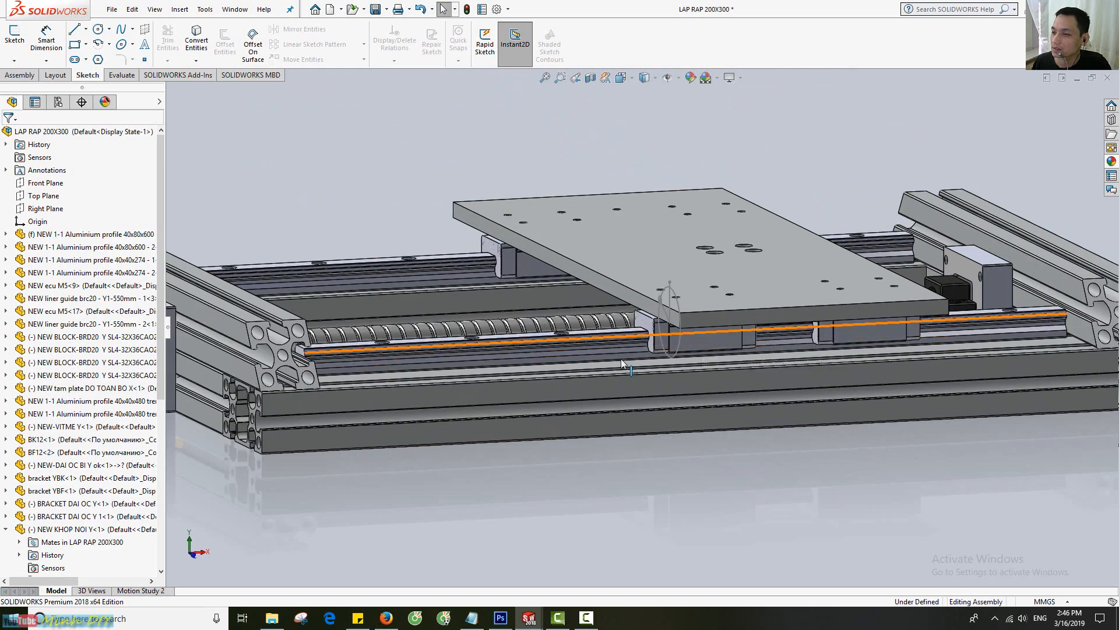
scroll(806, 500, up, 1)
middle_drag(706, 349, 751, 346)
scroll(684, 376, down, 3)
scroll(732, 371, up, 2)
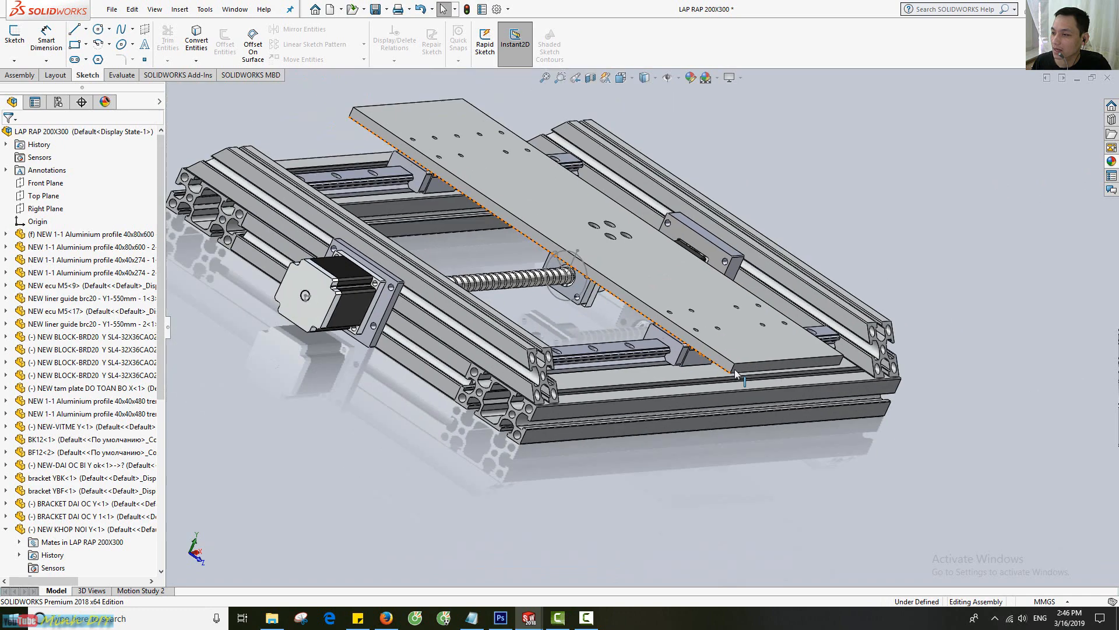
scroll(734, 369, up, 4)
middle_drag(724, 387, 712, 392)
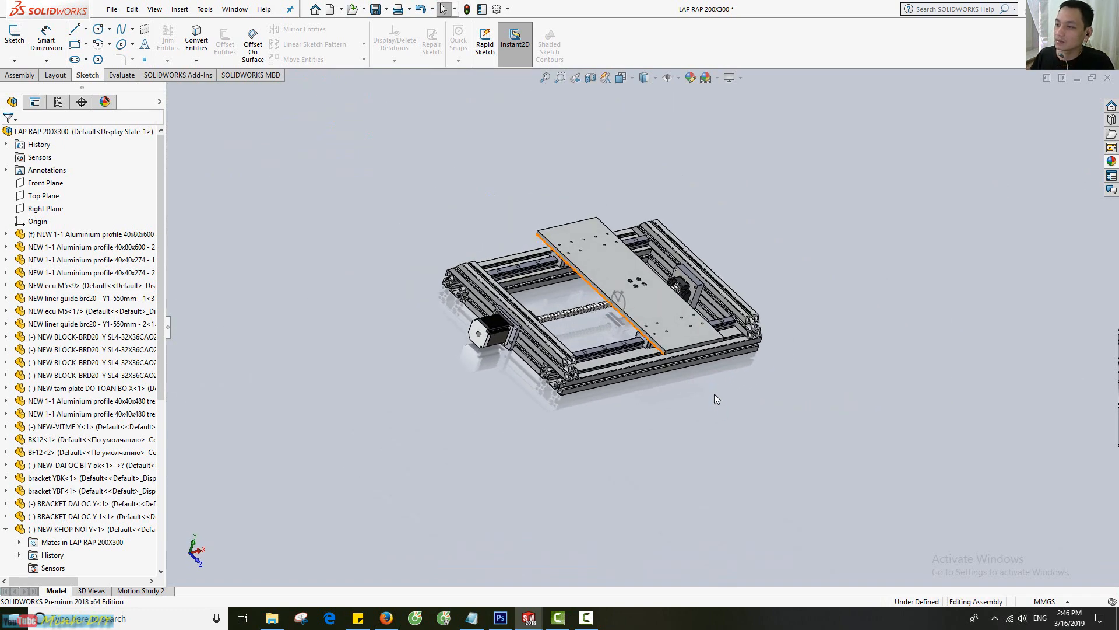
scroll(585, 379, down, 2)
middle_drag(564, 369, 443, 302)
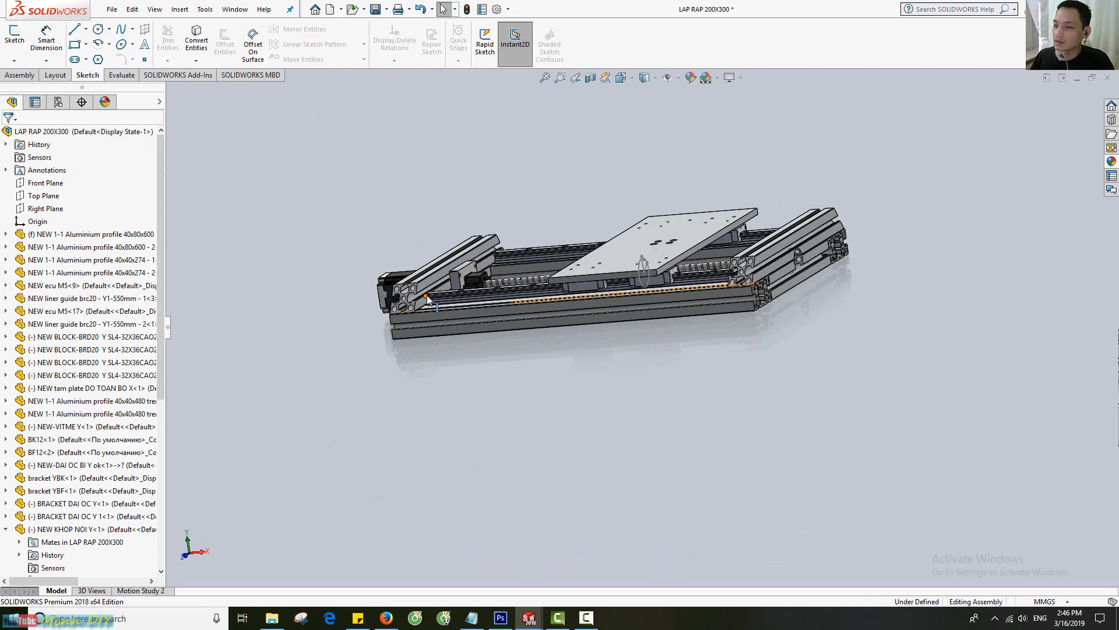
Highlight the upper 40x40x480 cross profiles and examine how they rest on the ends of the frame
click(419, 300)
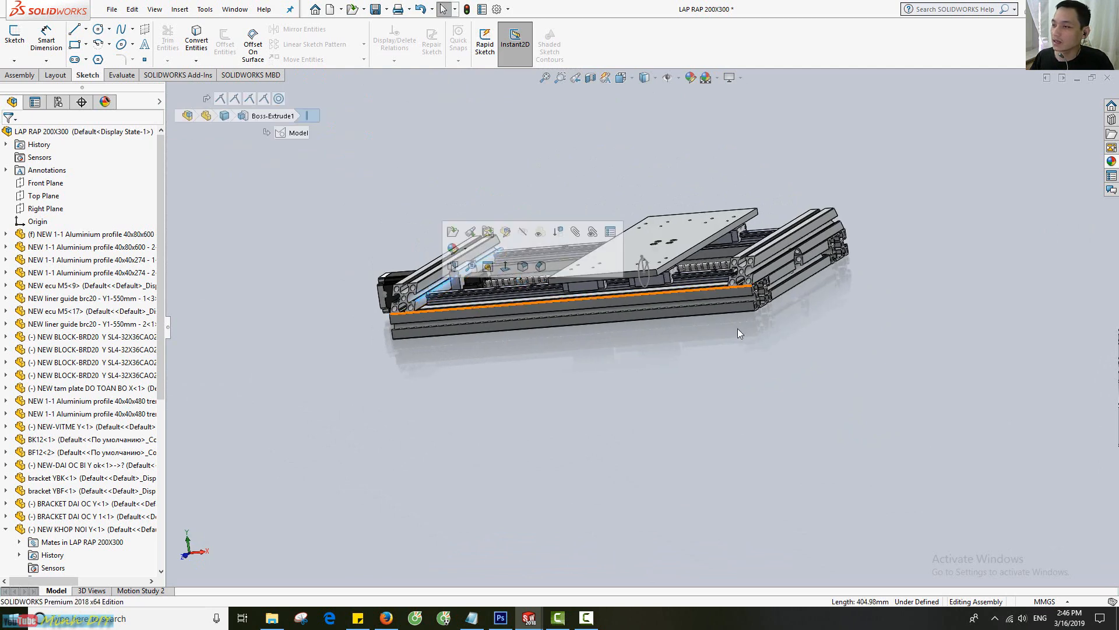
middle_drag(736, 328, 825, 303)
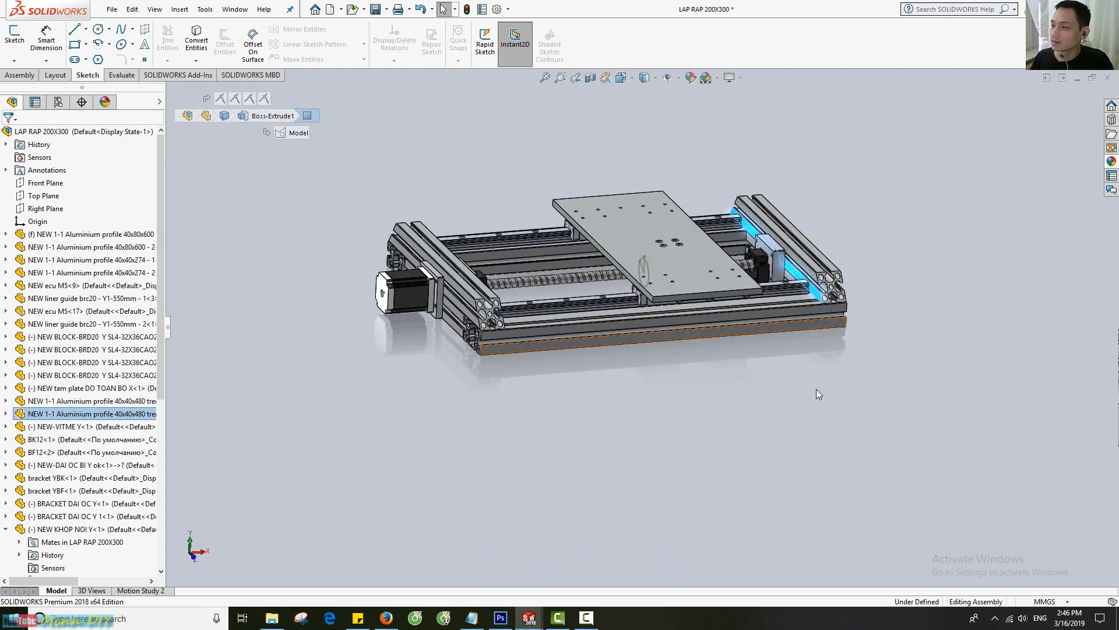
scroll(819, 298, down, 6)
scroll(626, 467, up, 6)
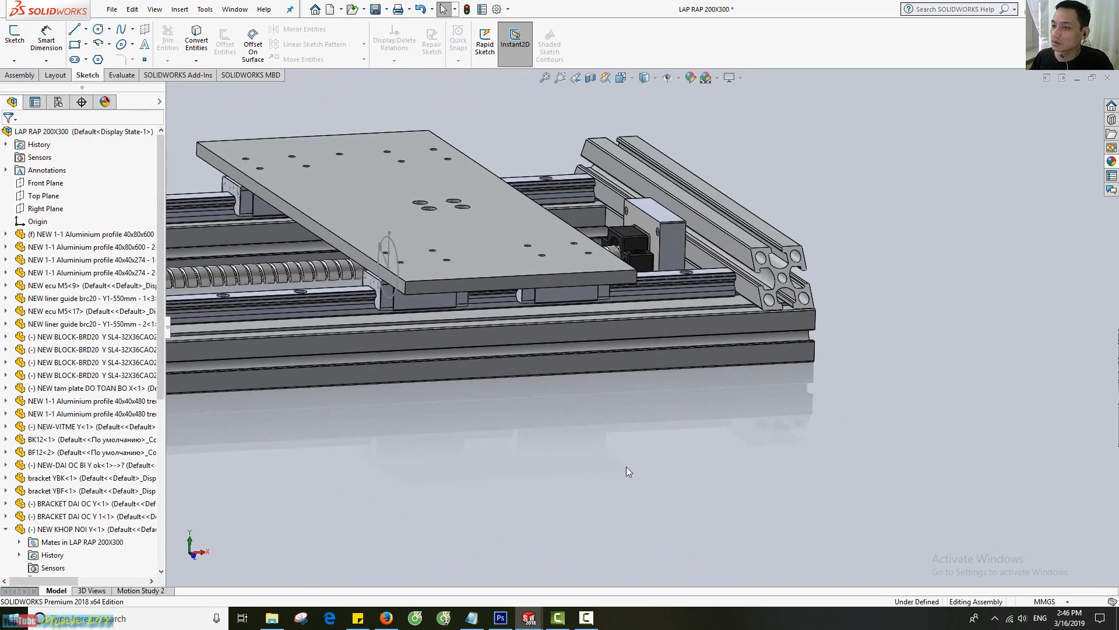
Examine the complete frame with the plate, ball screw and motor, and the upper profile behind the far bearing block
middle_drag(470, 424, 553, 321)
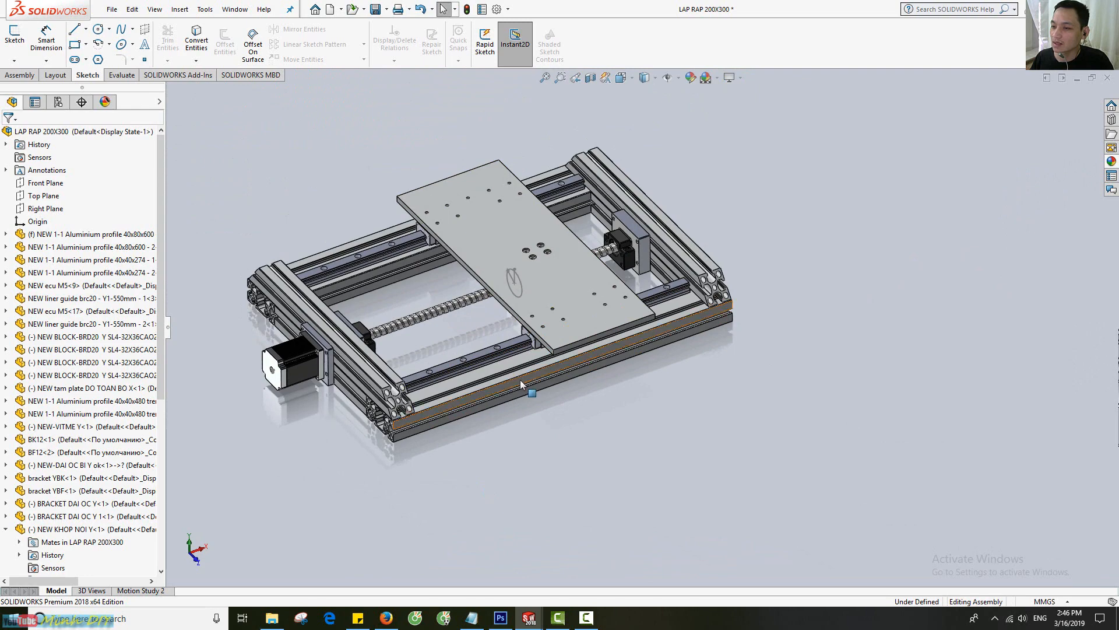
scroll(520, 379, down, 2)
scroll(520, 381, up, 3)
scroll(520, 380, down, 2)
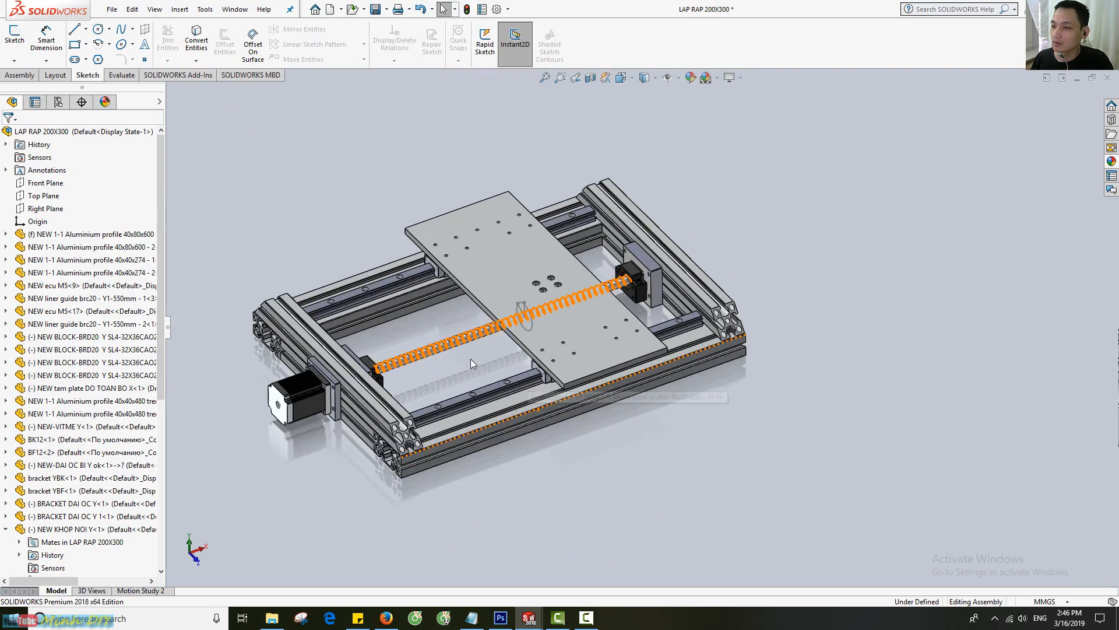
scroll(474, 370, down, 4)
scroll(622, 341, up, 6)
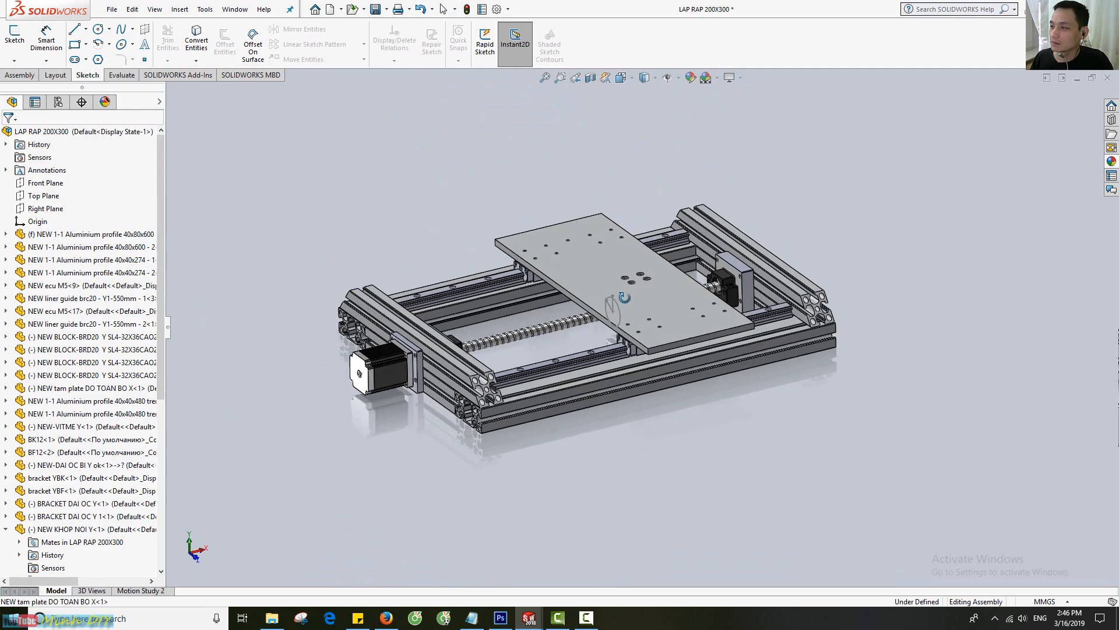
mouse_move(623, 297)
middle_down()
mouse_move(574, 299)
mouse_move(606, 273)
mouse_move(587, 315)
mouse_move(617, 281)
mouse_move(589, 288)
mouse_move(620, 295)
middle_up()
scroll(752, 315, down, 6)
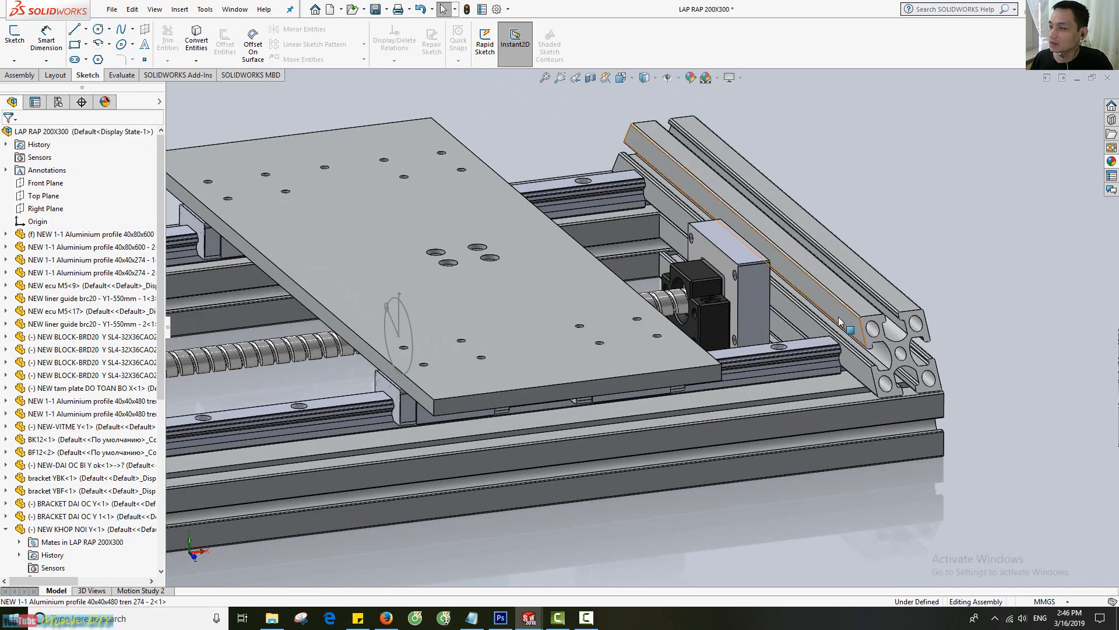
Hide the upper 40x40x480 aluminium profile at the end opposite the motor
click(857, 328)
mouse_move(1008, 337)
middle_down()
mouse_move(1004, 319)
mouse_move(977, 338)
mouse_move(1004, 328)
middle_up()
click(900, 306)
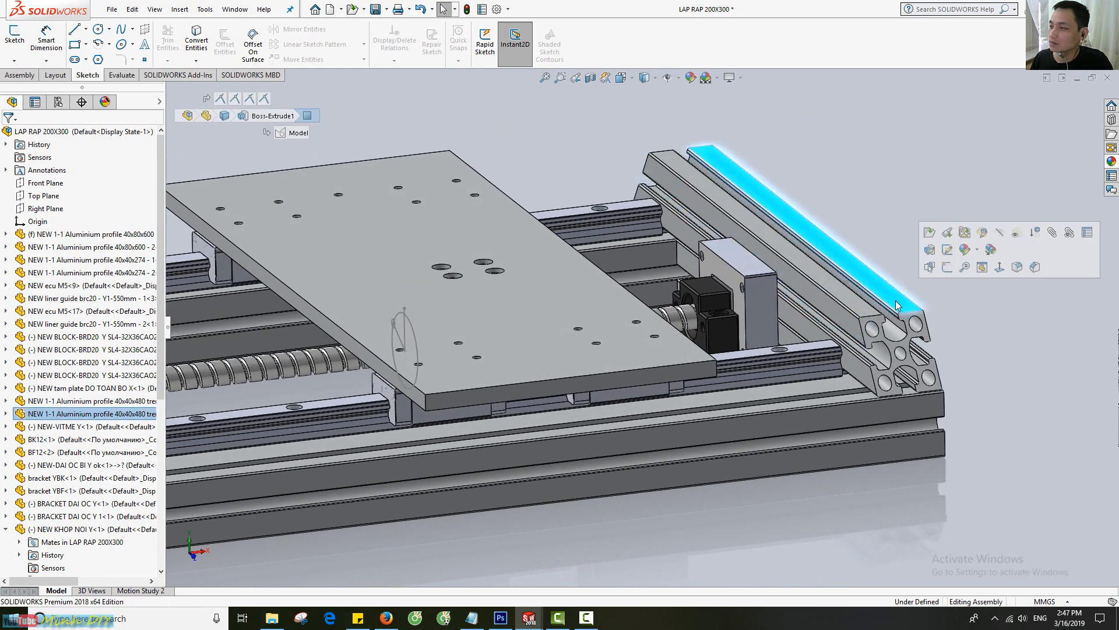
click(998, 235)
Examine the uncovered bracket and bearing block supporting the ball screw at the end opposite the motor
middle_drag(998, 235, 752, 380)
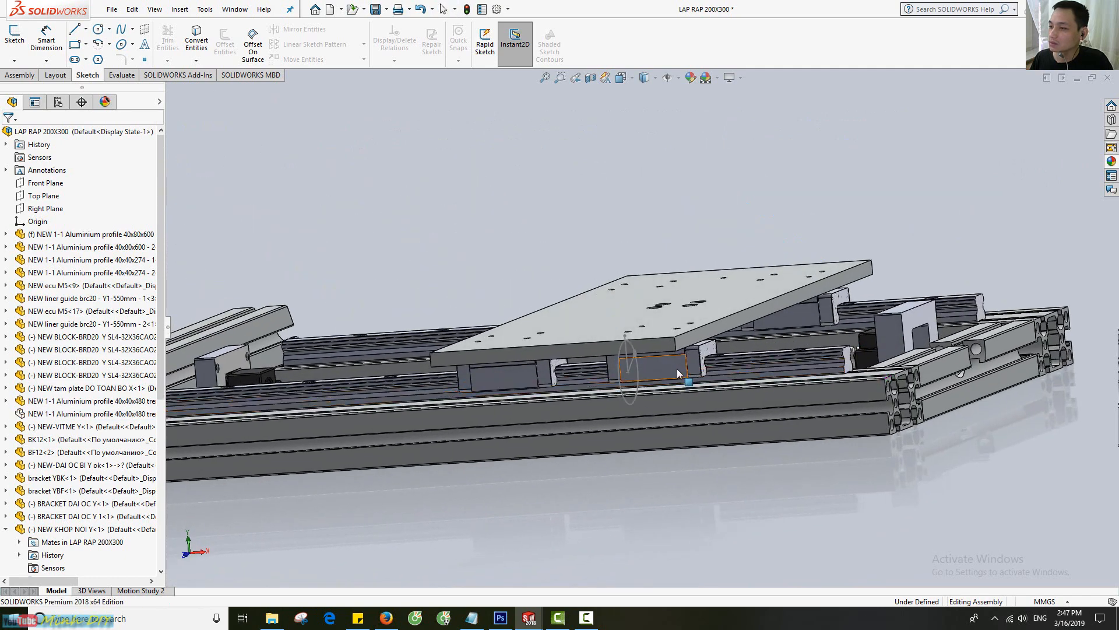
middle_drag(968, 379, 1064, 399)
key(f)
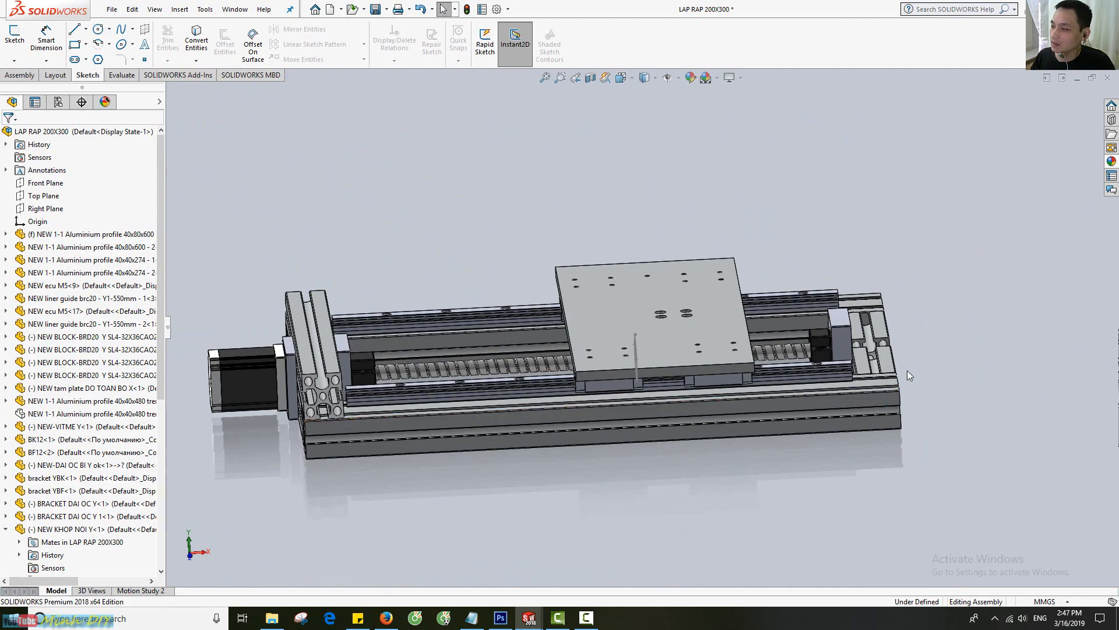
middle_drag(873, 401, 804, 392)
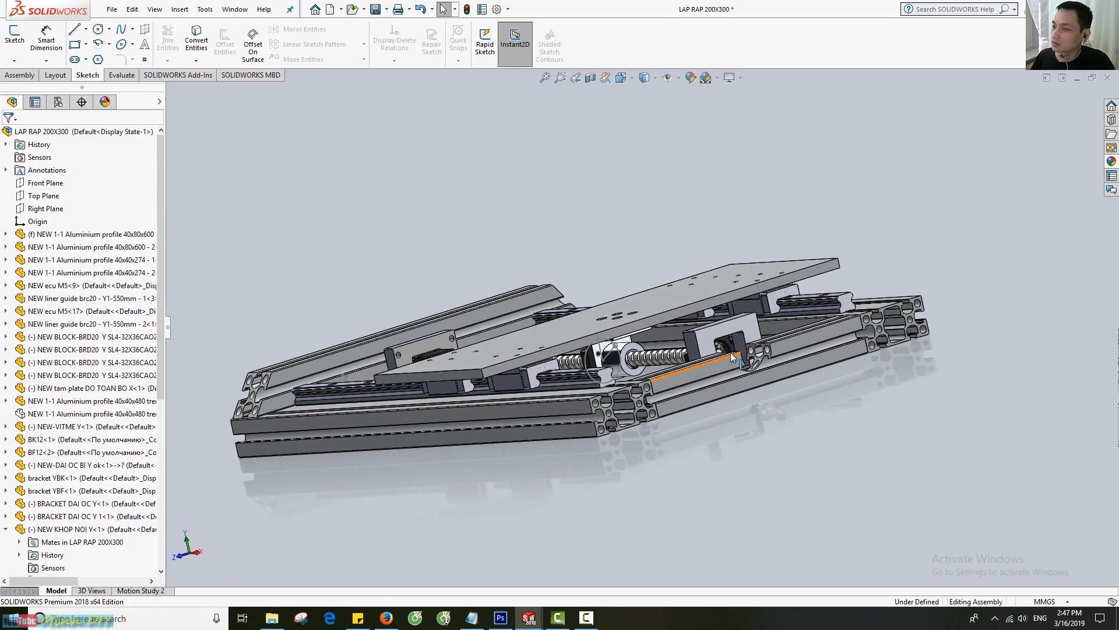
scroll(804, 392, down, 5)
middle_drag(712, 348, 782, 393)
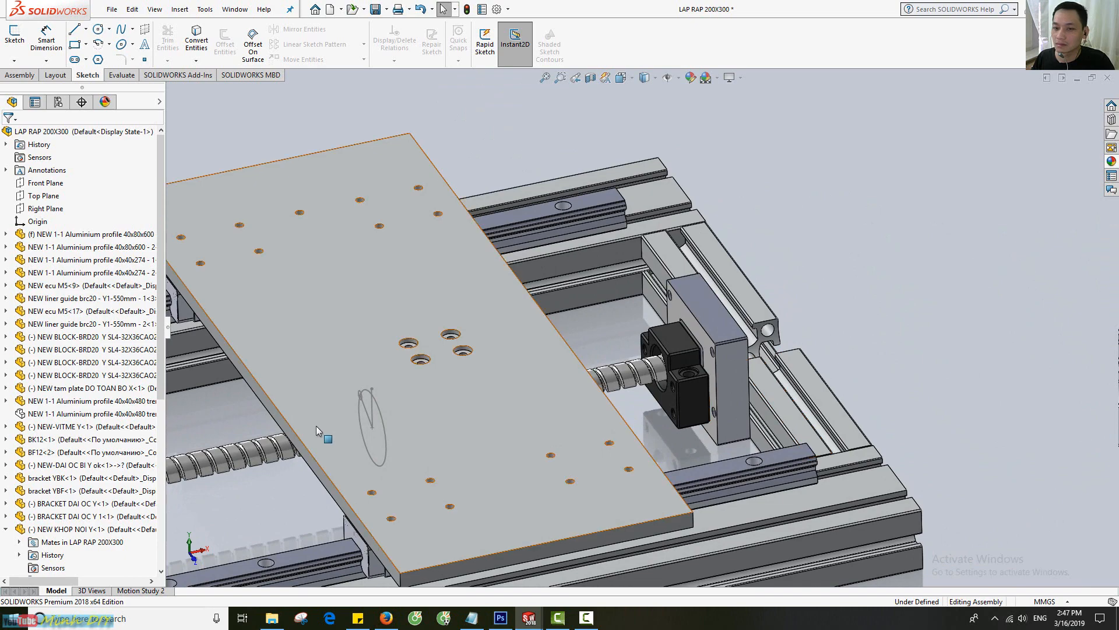
Show the hidden upper 40x40x480 aluminium profile at the end opposite the motor again
click(53, 414)
click(113, 379)
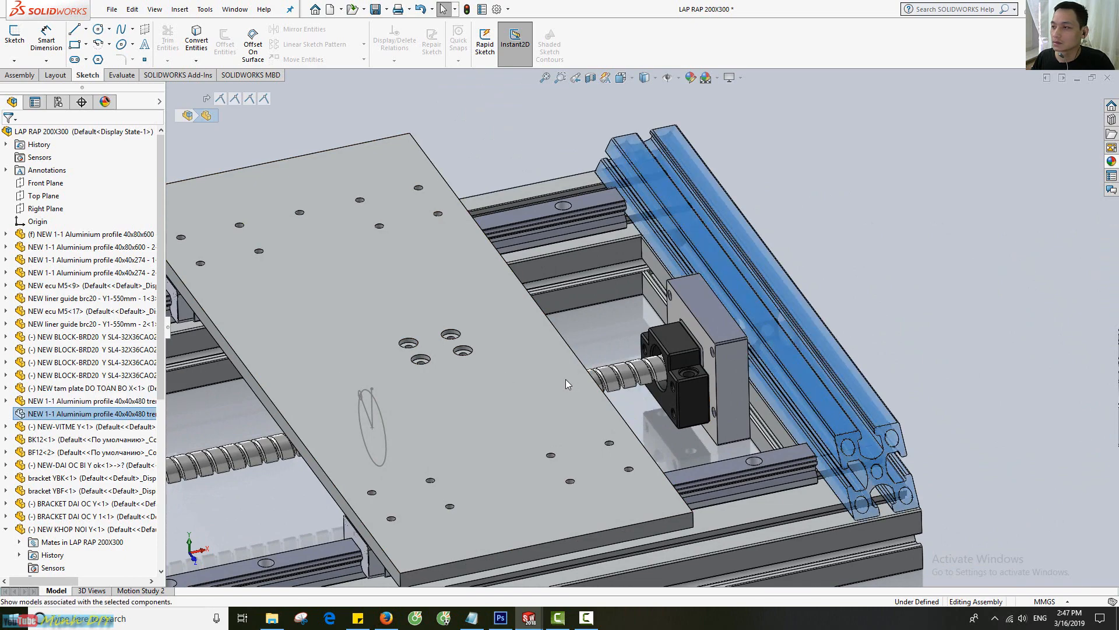
middle_drag(816, 327, 759, 362)
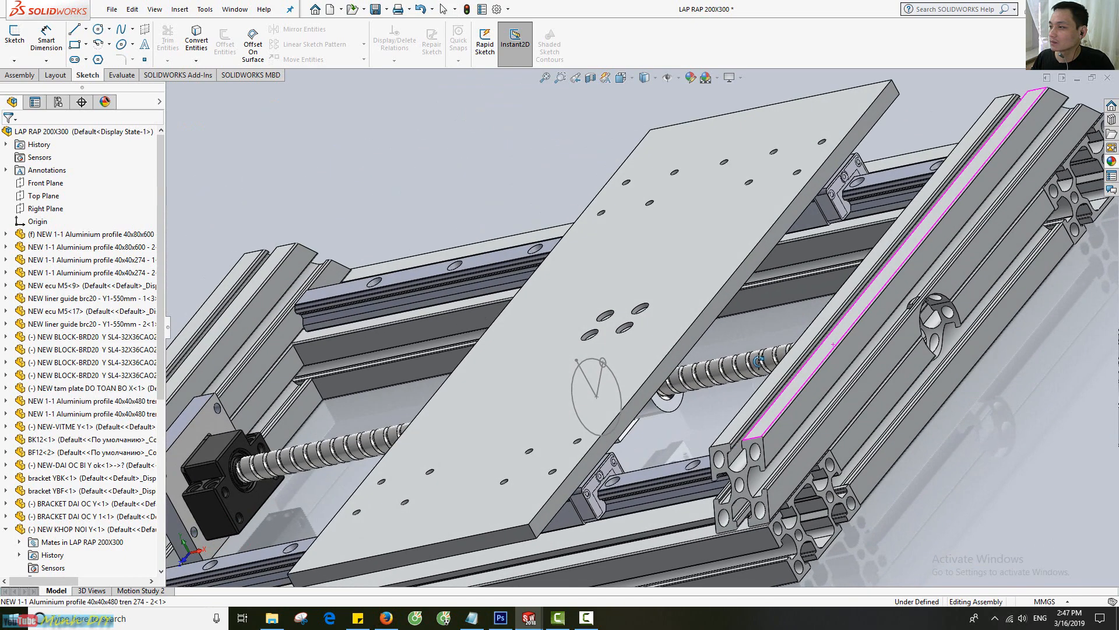
Examine the completed axis assembly in full from an angled view with both upper profiles in place
scroll(764, 359, up, 5)
middle_drag(585, 357, 630, 349)
scroll(443, 393, down, 2)
middle_drag(495, 387, 492, 394)
scroll(1029, 267, up, 1)
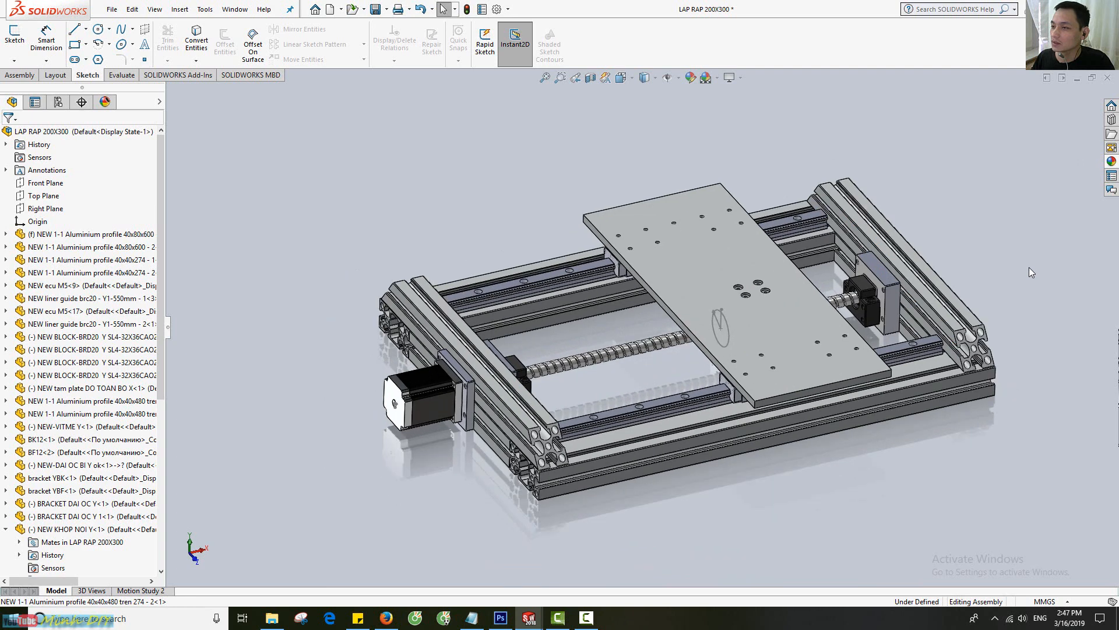
scroll(1029, 267, down, 1)
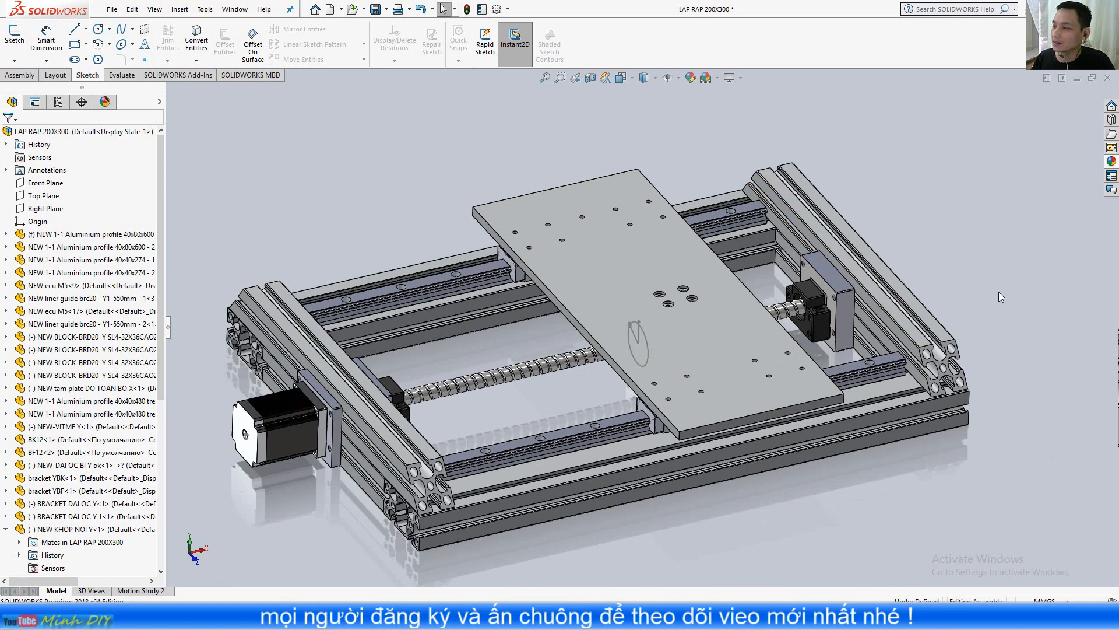
Highlight the upper 40x40x480 profile at the far end and the one at the motor end to compare their positions
click(912, 332)
click(975, 324)
middle_drag(974, 323, 967, 333)
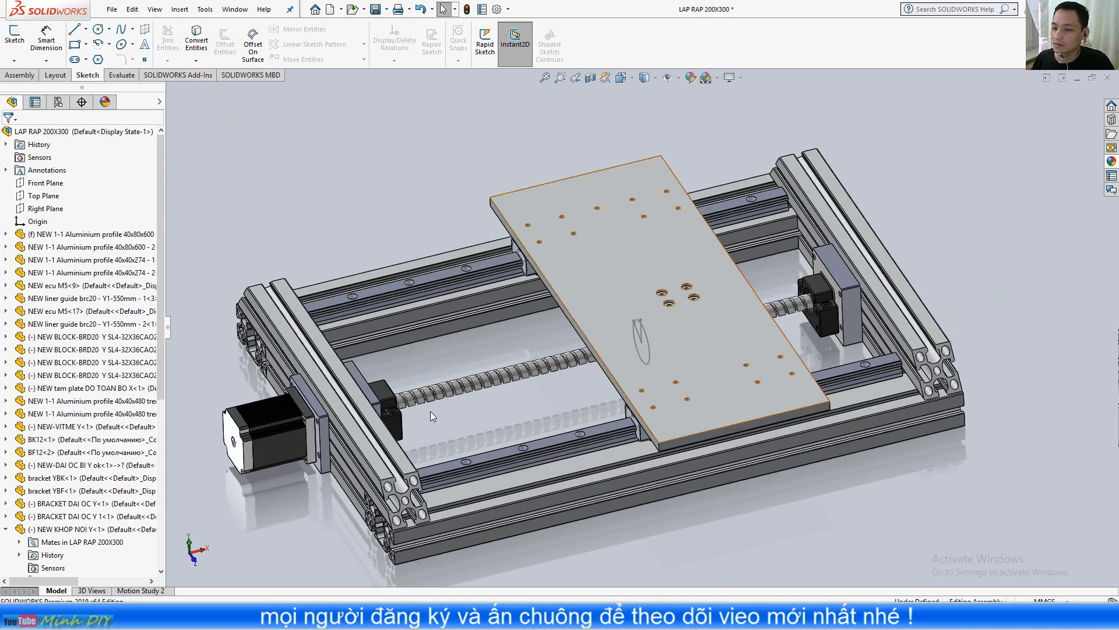
click(321, 388)
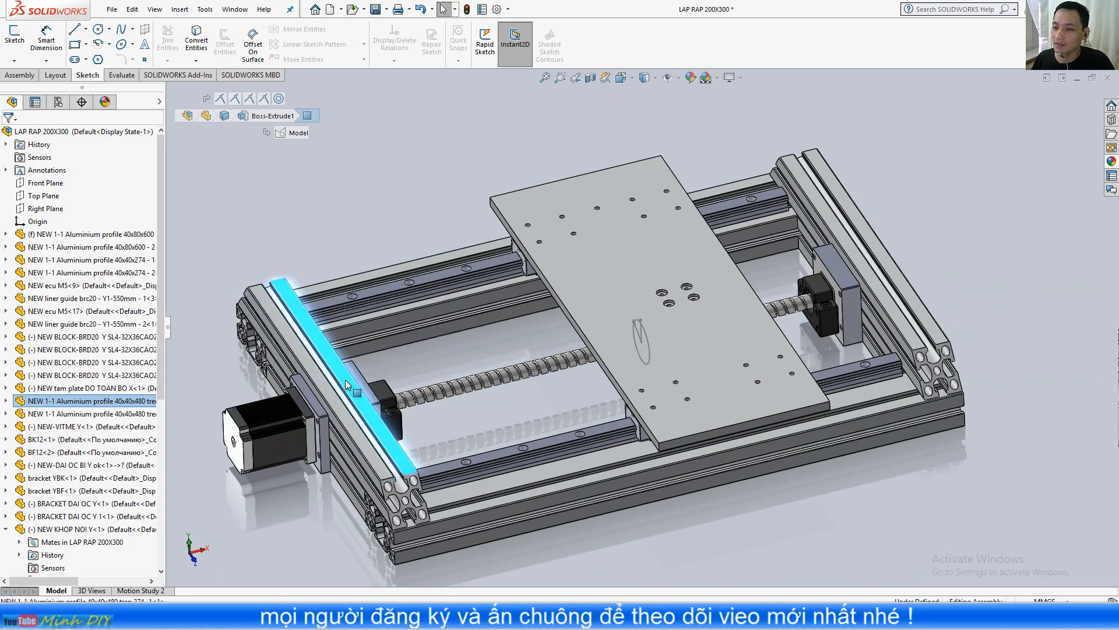